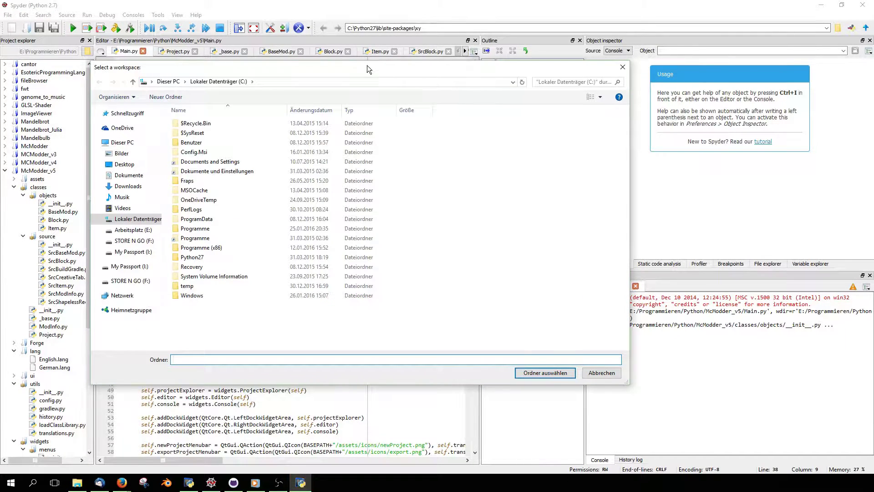
# - Create a folder named MCModder Workspace in Dokumente and select it as the workspace
pyautogui.moveTo(367, 65); pyautogui.dragTo(379, 98)
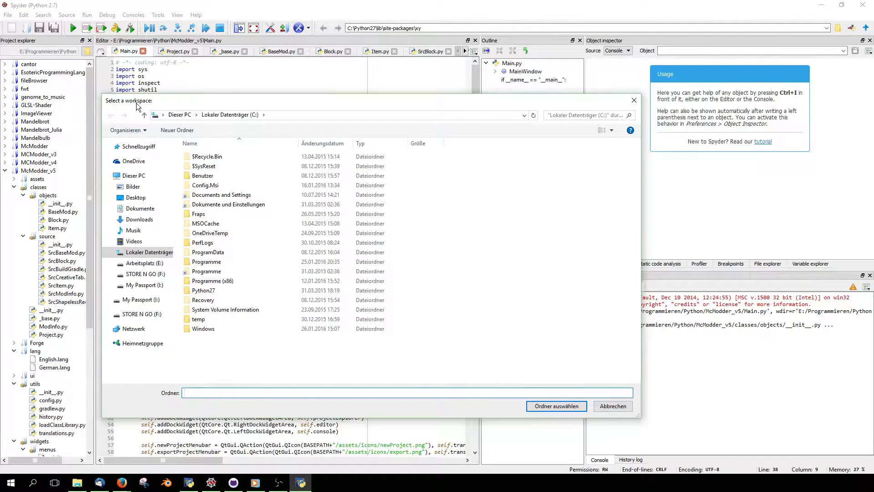
pyautogui.click(139, 209)
pyautogui.rightClick(451, 264)
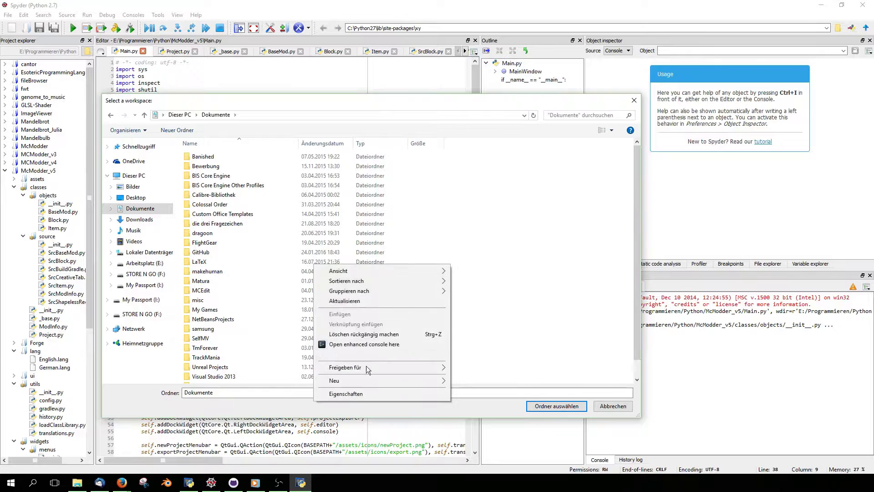
pyautogui.moveTo(355, 379)
pyautogui.click(204, 267)
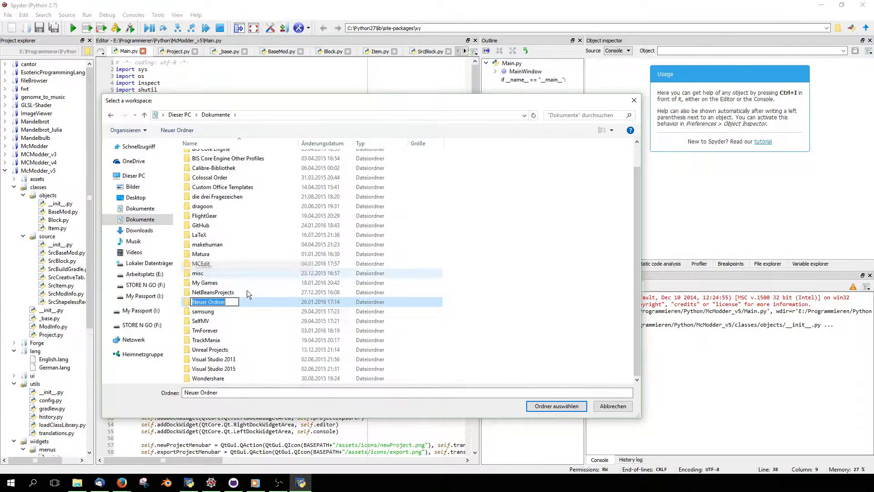
pyautogui.write('MCM')
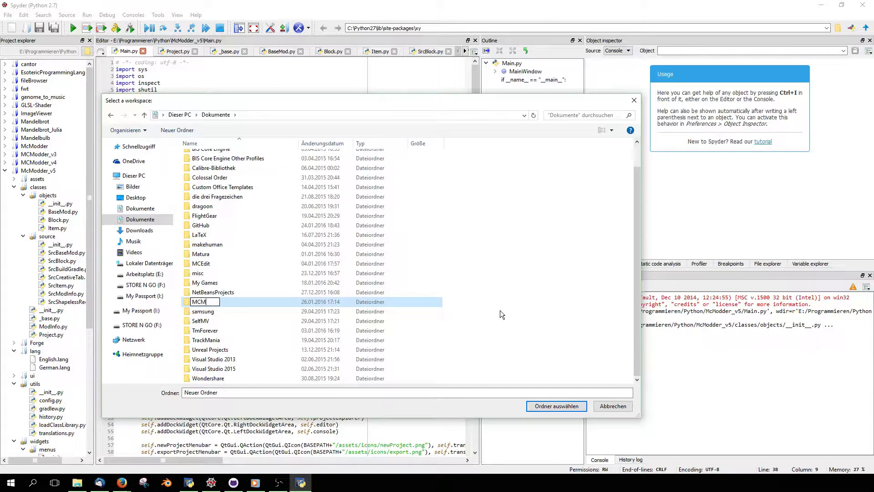
pyautogui.write('odder Workspace')
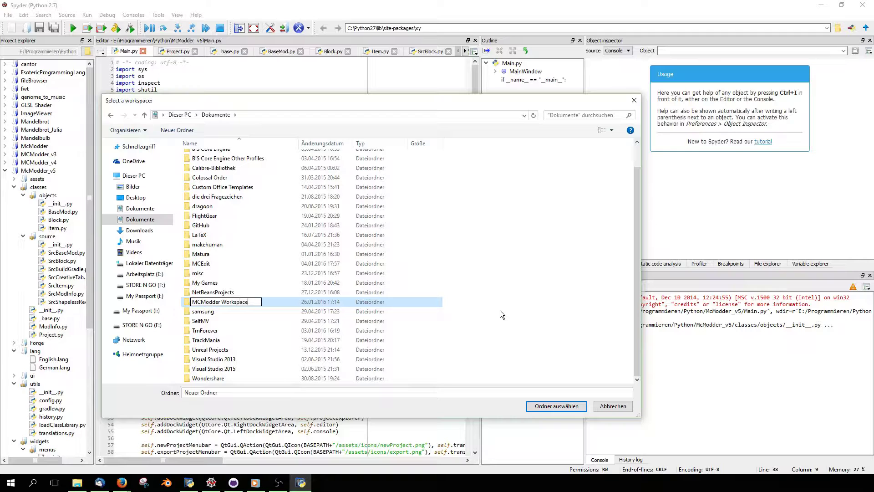
pyautogui.press('Return')
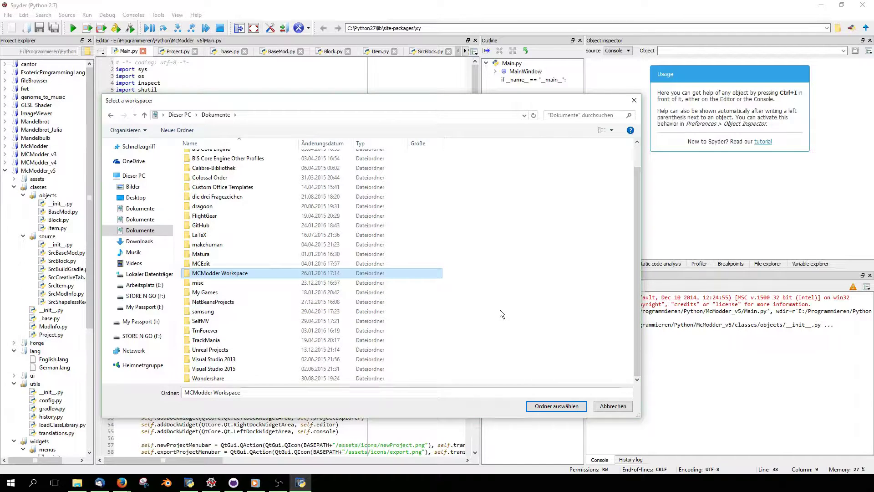
pyautogui.click(565, 406)
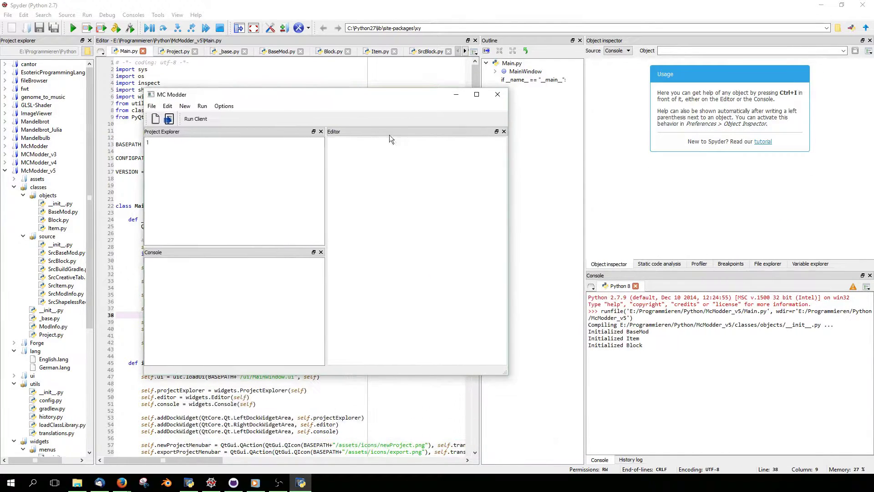
# - Maximize the MC Modder window and create a new mod project named My Mod
pyautogui.click(476, 95)
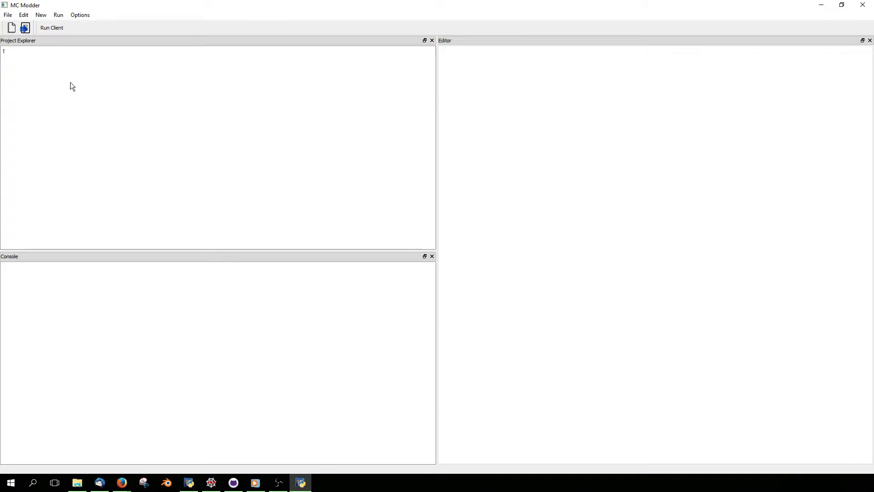
pyautogui.click(9, 16)
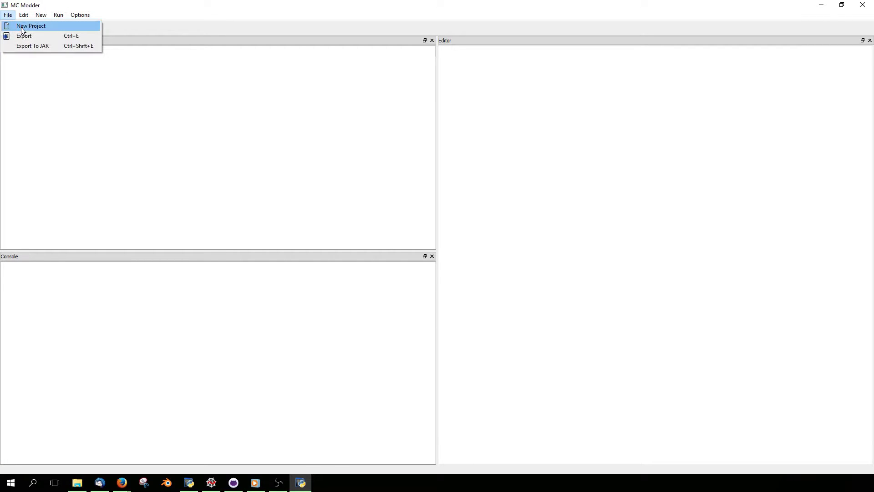
pyautogui.click(22, 30)
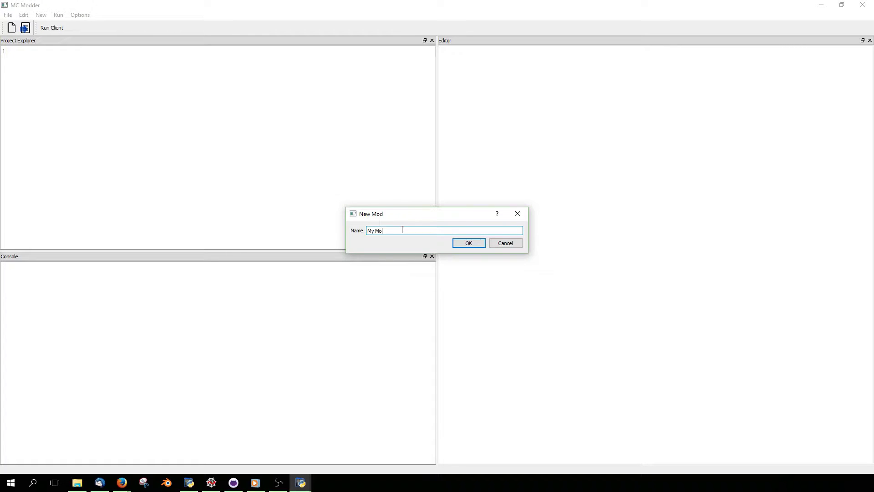
pyautogui.press('Return')
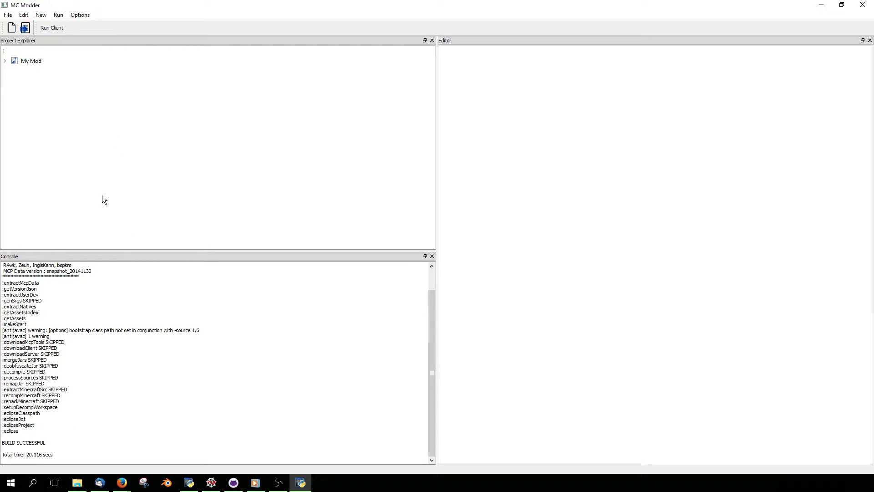
# - Open the My Mod entry under BaseMod in the project tree and set its version to 0.1
pyautogui.click(27, 61)
pyautogui.click(5, 61)
pyautogui.doubleClick(24, 69)
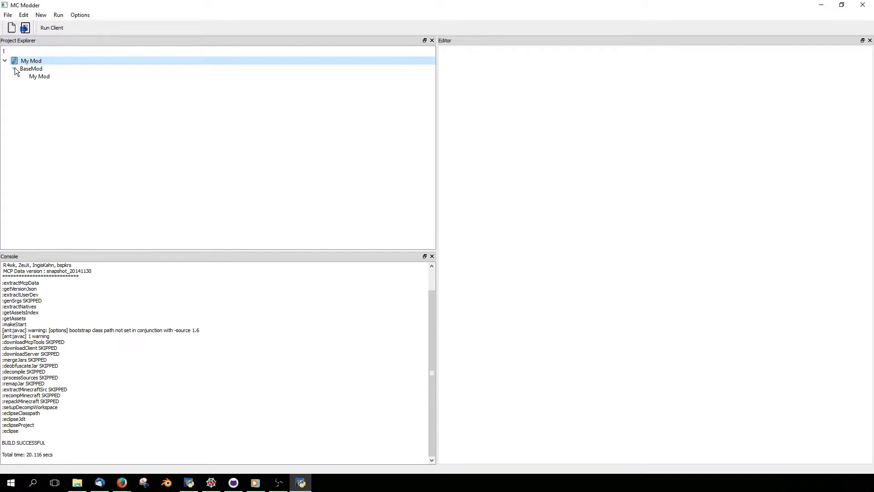
pyautogui.doubleClick(44, 77)
pyautogui.press('Tab')
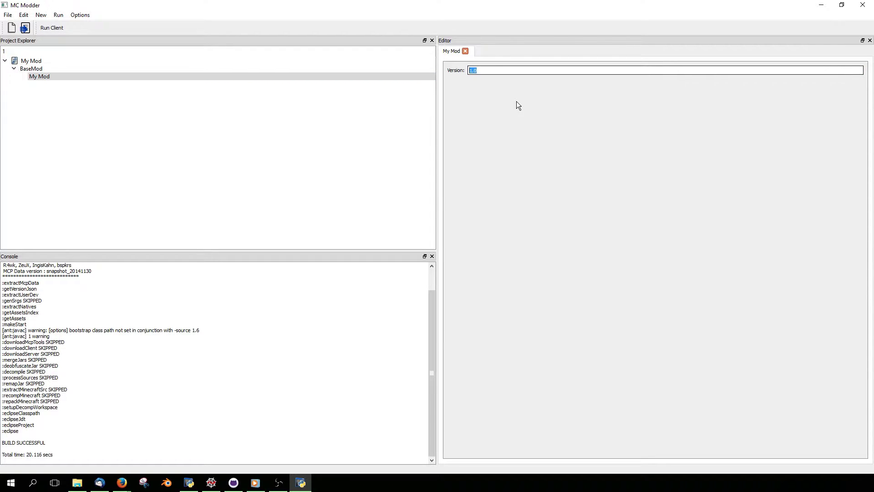
pyautogui.write('0.1')
# - Create a new item named My Item and assign it to the Redstone creative tab
pyautogui.click(43, 16)
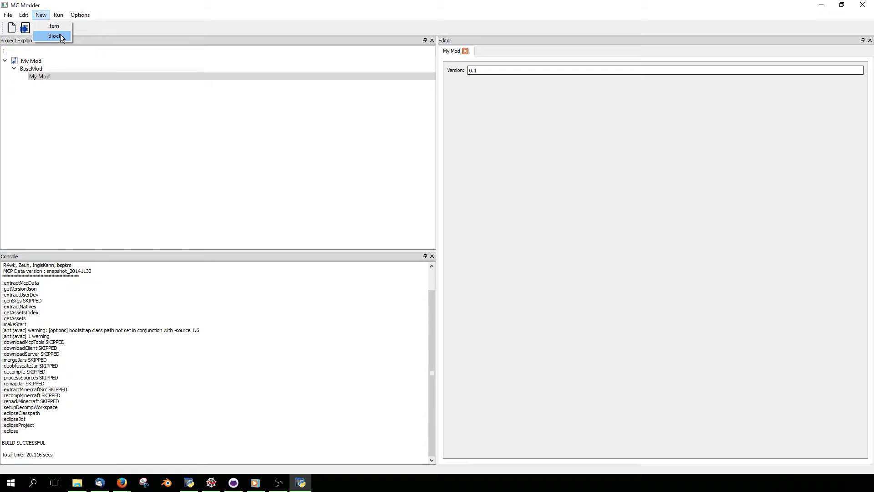
pyautogui.click(57, 27)
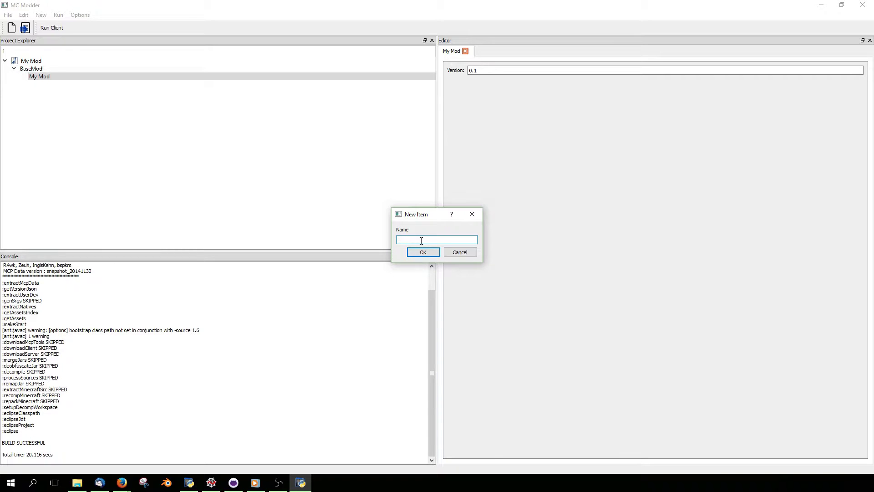
pyautogui.write('My Item')
pyautogui.press('Return')
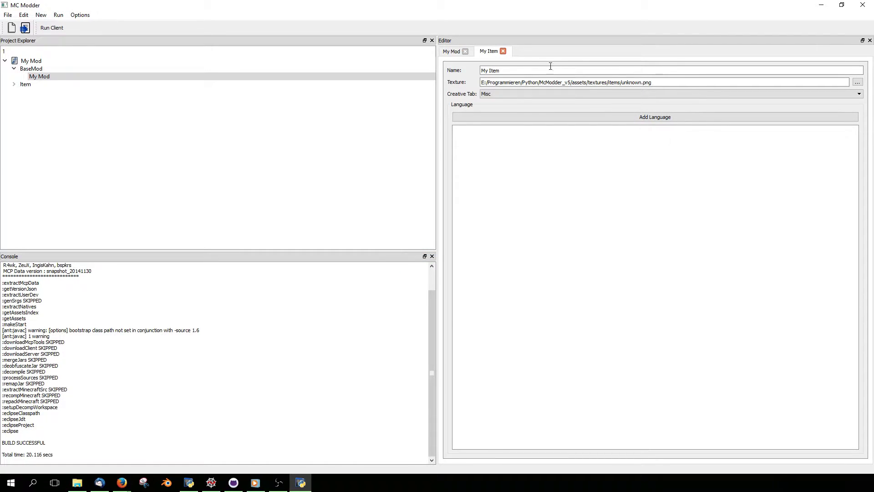
pyautogui.click(491, 95)
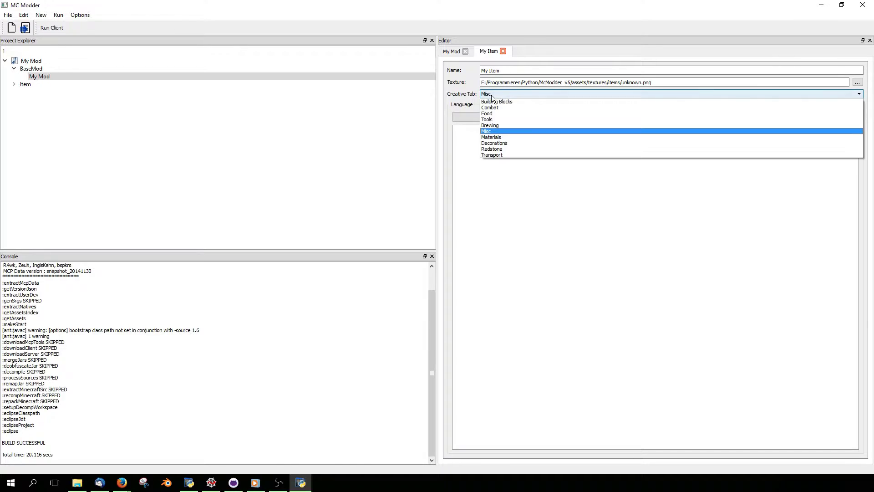
pyautogui.click(497, 149)
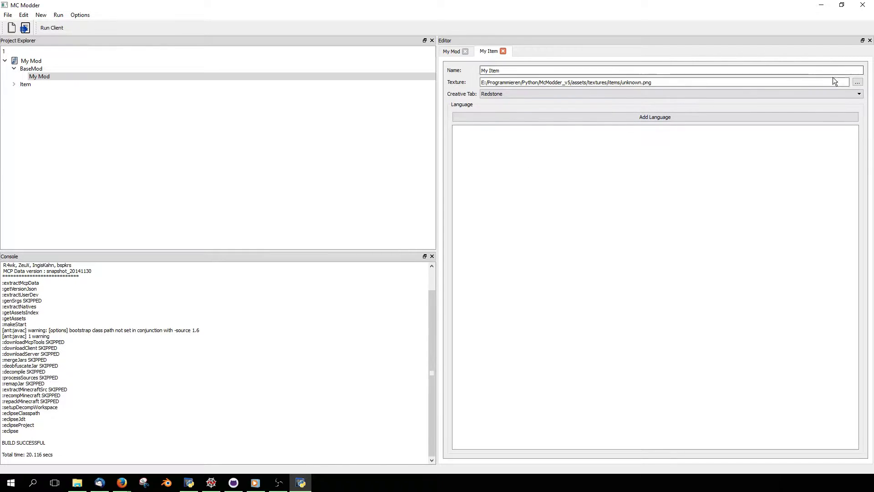
# - Set My Item's texture to beacon.png from E:/Programmieren/Python/McModder_v5/assets/textures/blocks
pyautogui.click(857, 83)
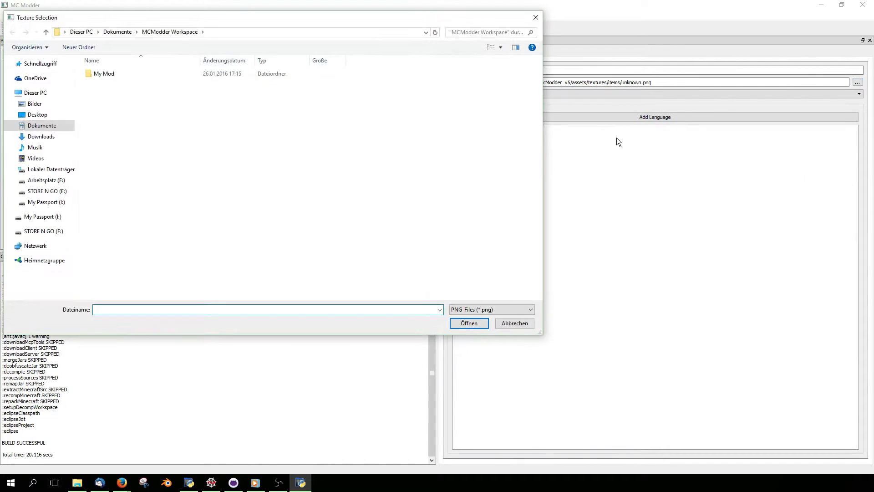
pyautogui.moveTo(221, 20); pyautogui.dragTo(312, 54)
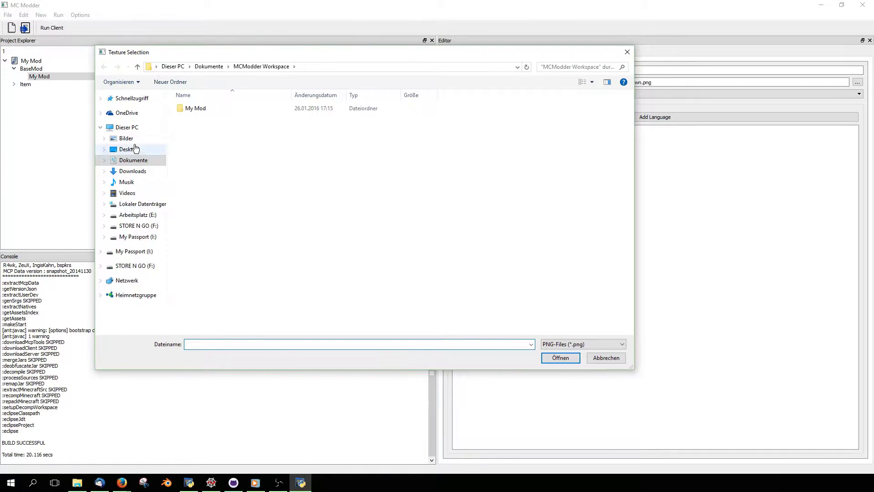
pyautogui.click(158, 219)
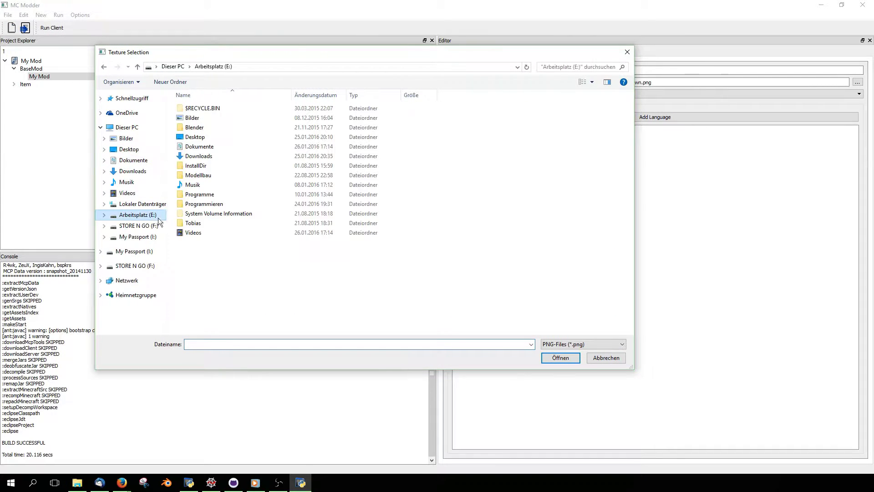
pyautogui.doubleClick(204, 203)
pyautogui.doubleClick(211, 178)
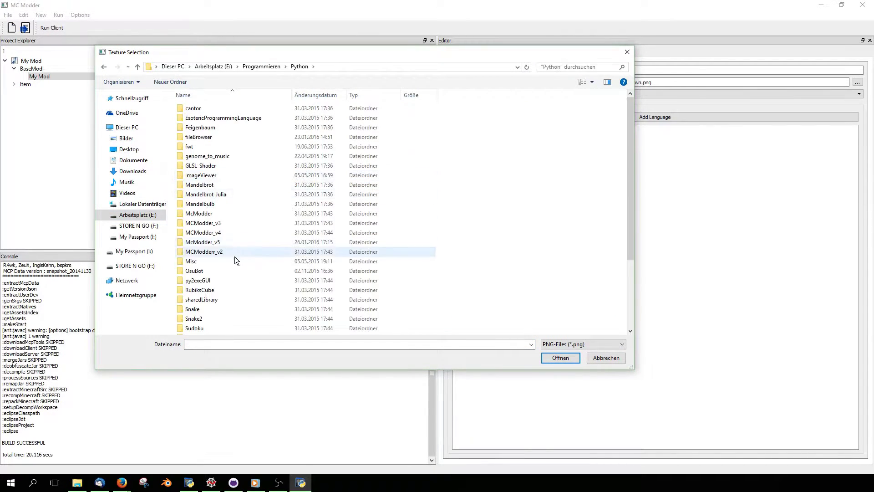
pyautogui.doubleClick(216, 244)
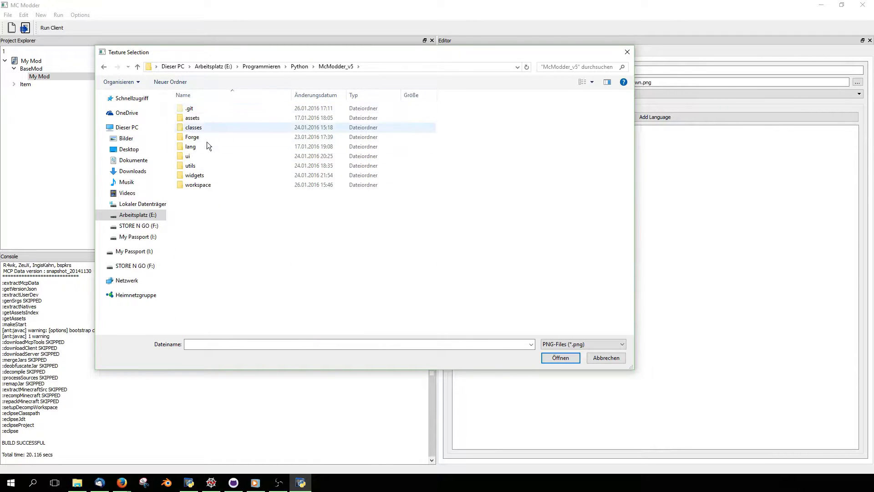
pyautogui.doubleClick(204, 119)
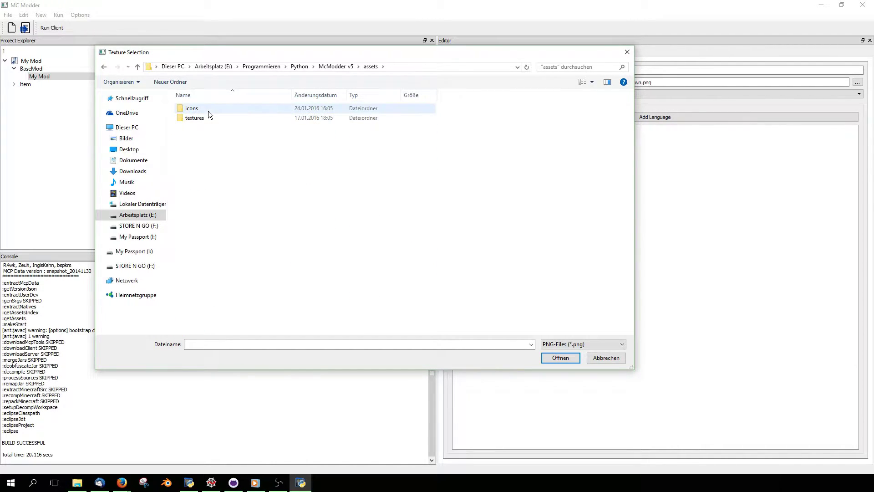
pyautogui.doubleClick(204, 120)
pyautogui.doubleClick(203, 112)
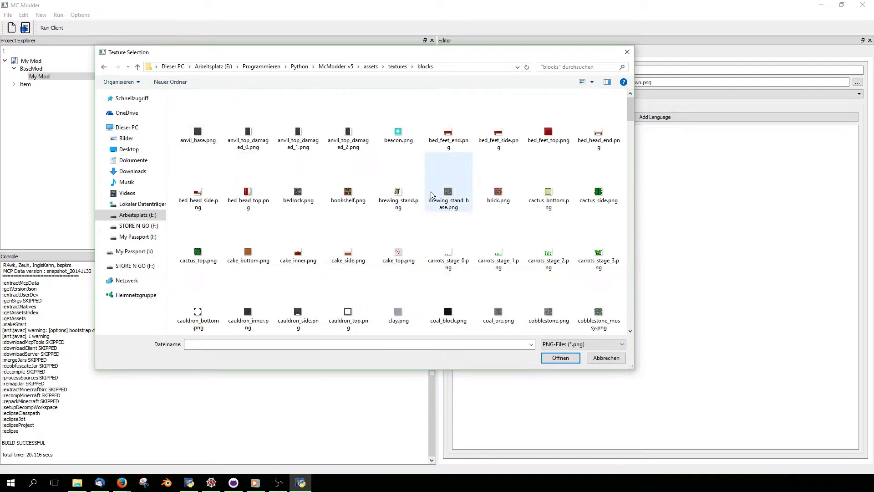
pyautogui.doubleClick(401, 133)
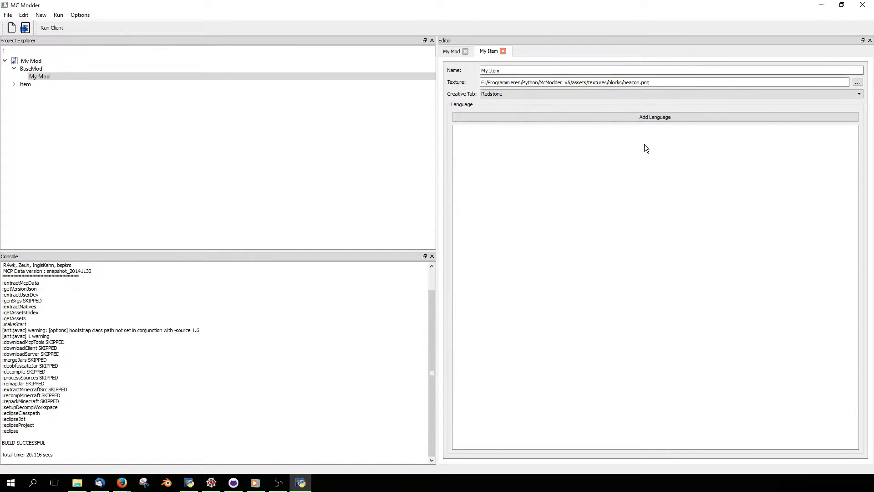
# - Create a new block named My Block and switch its Multitextured option on and off again
pyautogui.click(14, 84)
pyautogui.click(41, 15)
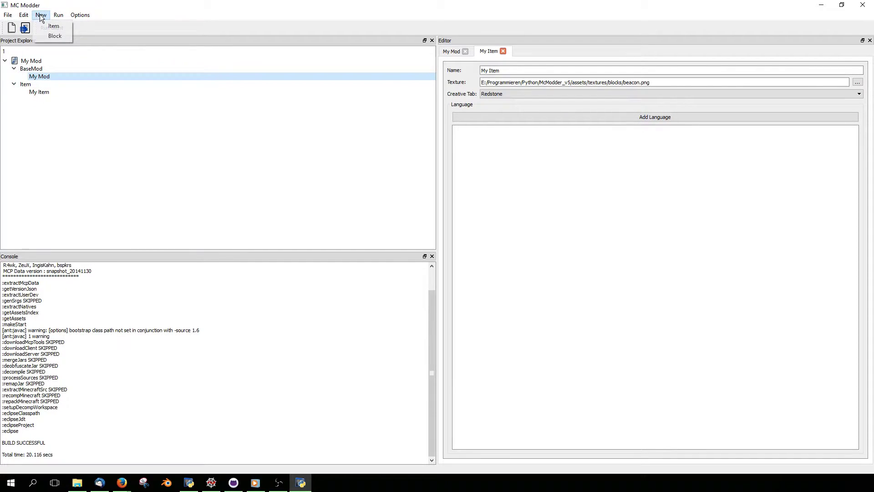
pyautogui.click(46, 37)
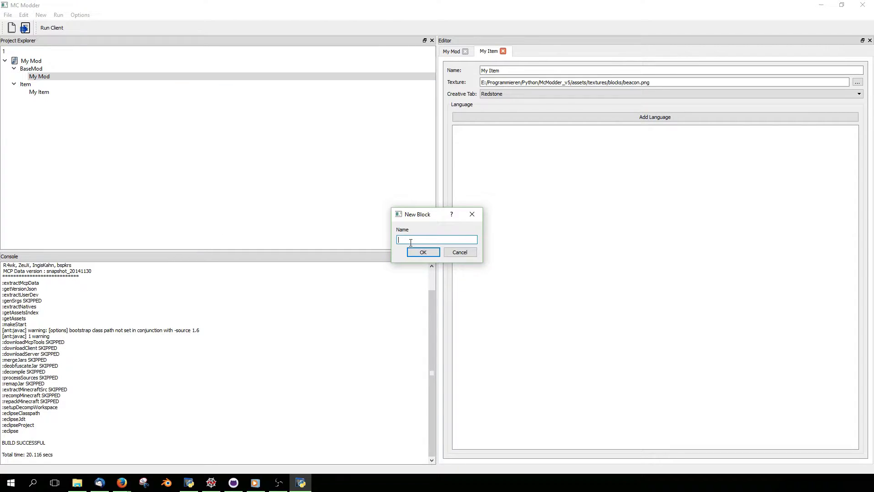
pyautogui.write('My Block')
pyautogui.press('Return')
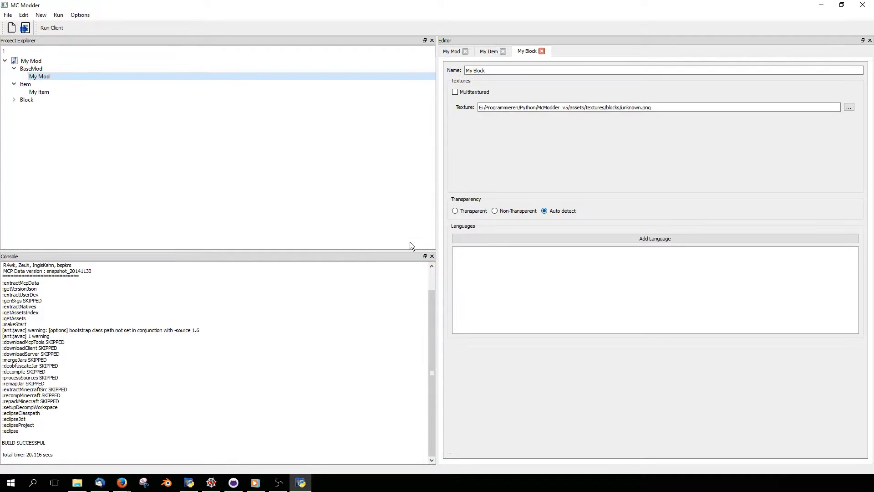
pyautogui.click(455, 92)
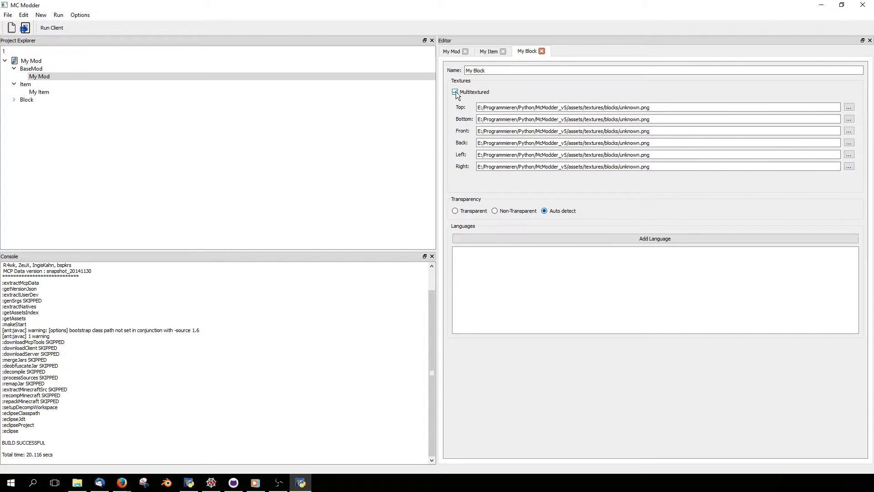
pyautogui.click(456, 92)
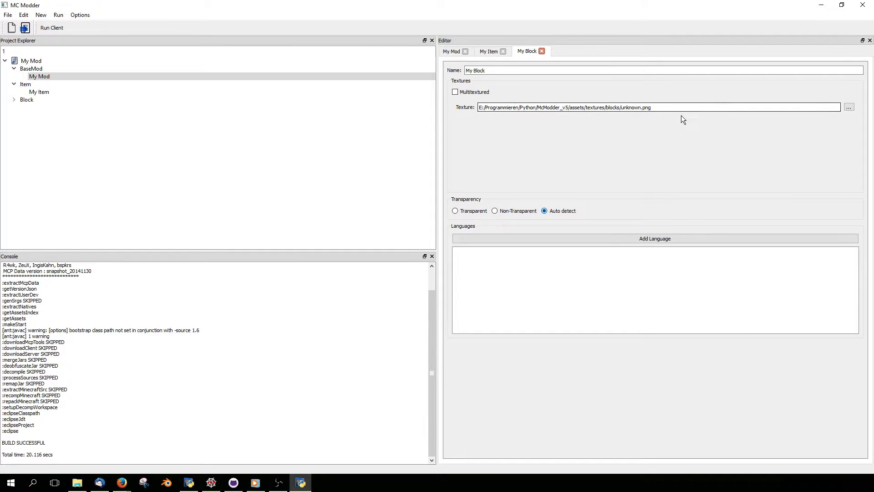
# - Set My Block's texture to cake_top.png from E:/Programmieren/Python/McModder_v5/assets/textures/blocks
pyautogui.click(850, 107)
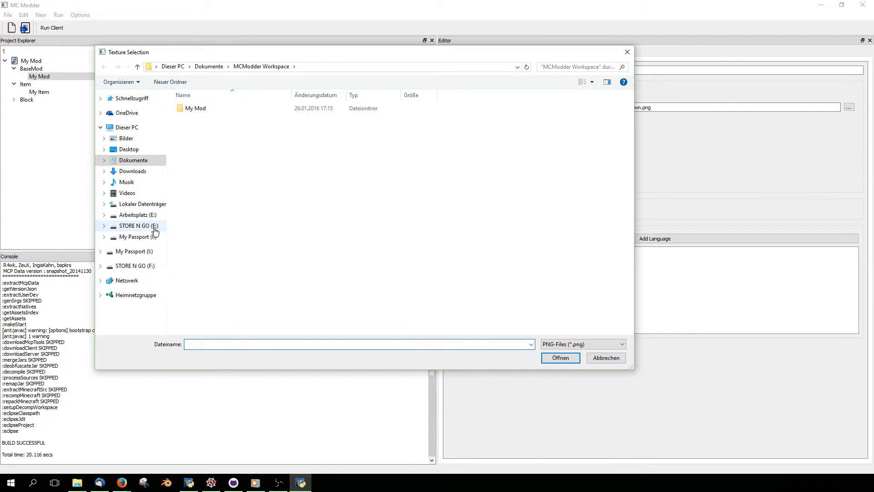
pyautogui.click(136, 215)
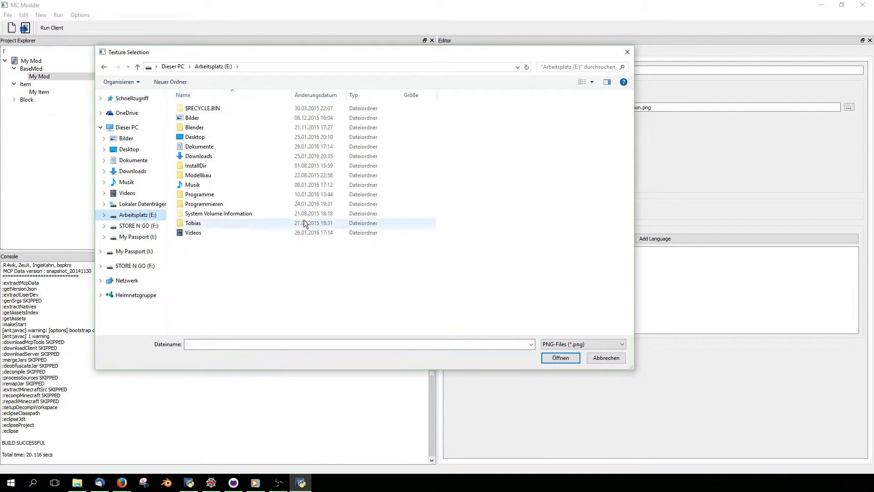
pyautogui.doubleClick(233, 226)
pyautogui.click(103, 67)
pyautogui.doubleClick(219, 204)
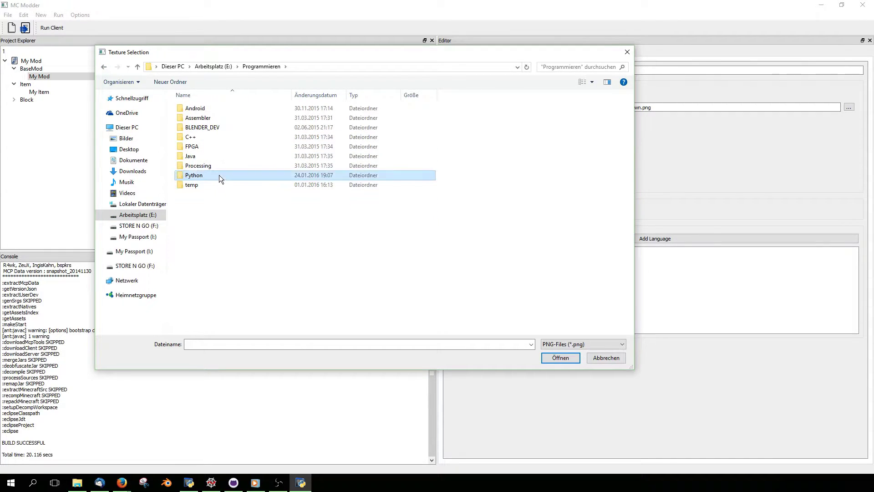
pyautogui.doubleClick(219, 175)
pyautogui.doubleClick(226, 241)
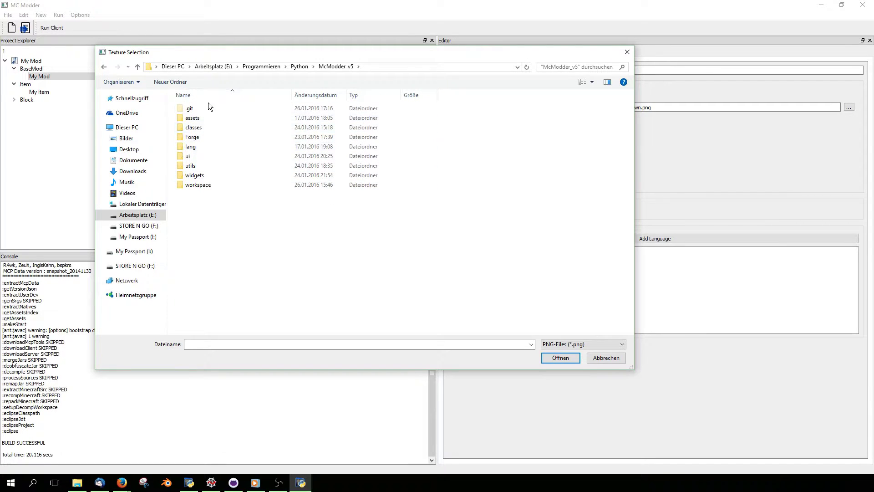
pyautogui.doubleClick(209, 117)
pyautogui.doubleClick(212, 121)
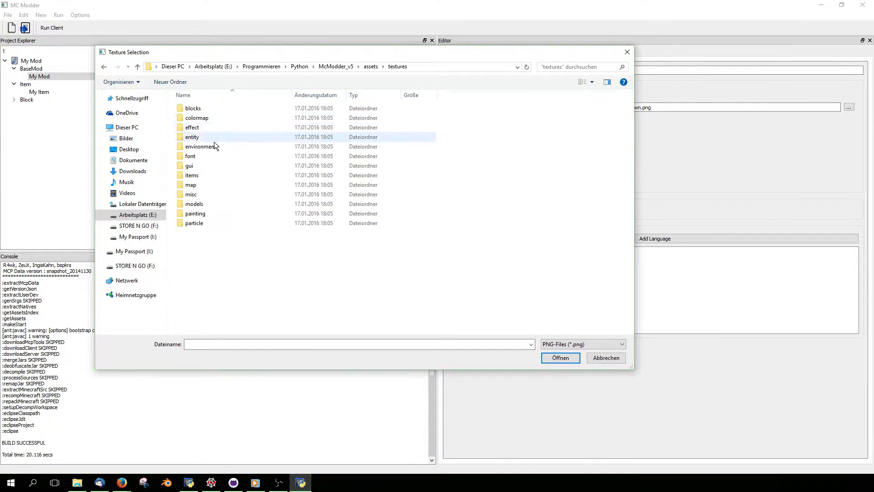
pyautogui.doubleClick(214, 111)
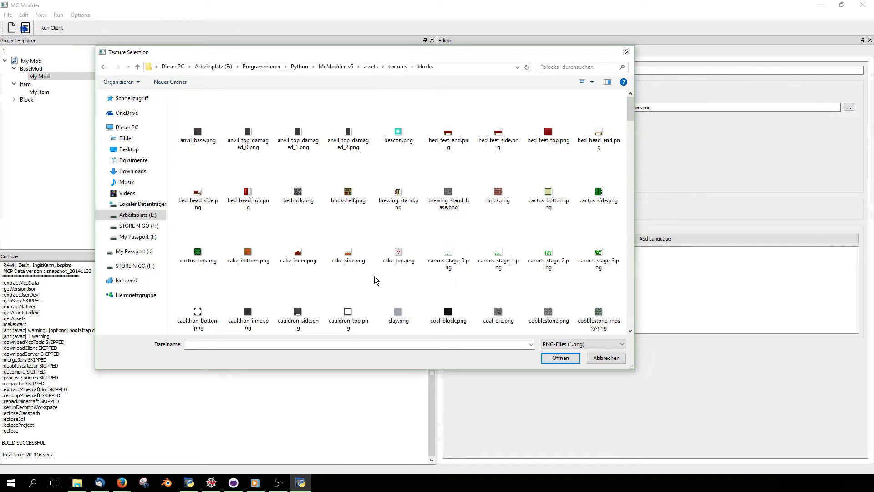
pyautogui.doubleClick(399, 255)
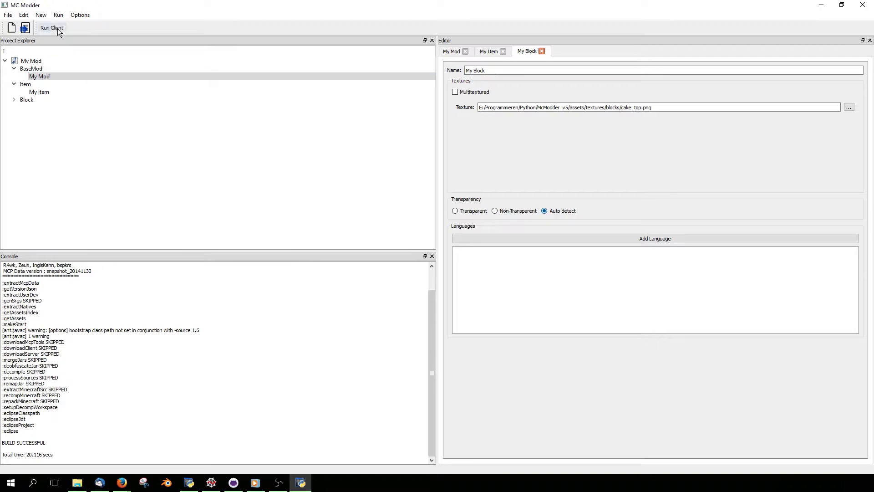
# - Create another new block named My Block 2 in the project
pyautogui.click(41, 15)
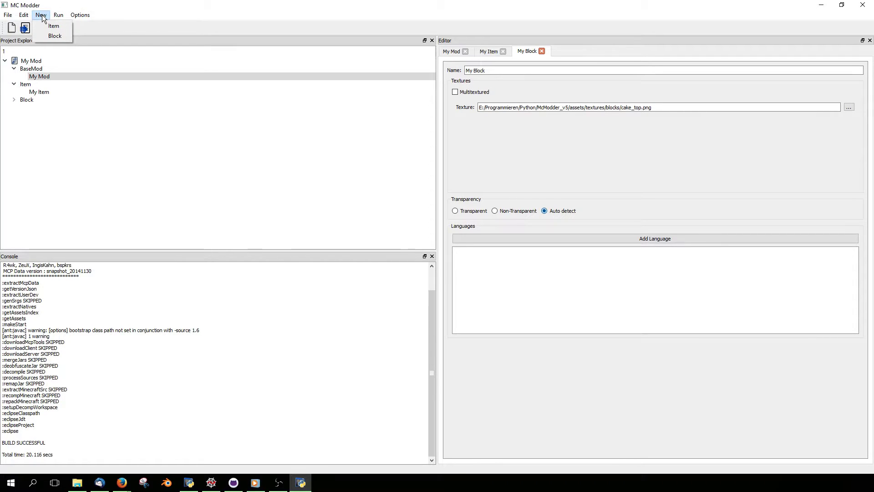
pyautogui.click(53, 39)
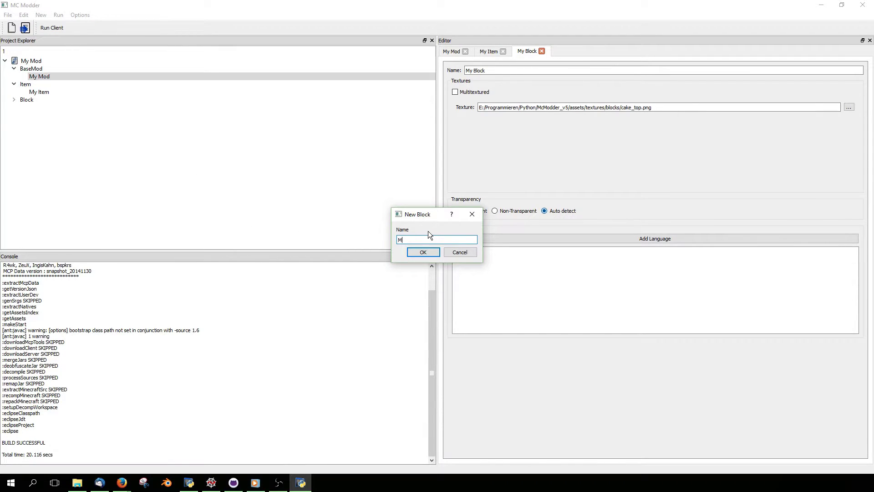
pyautogui.write('My Block 2')
pyautogui.press('Return')
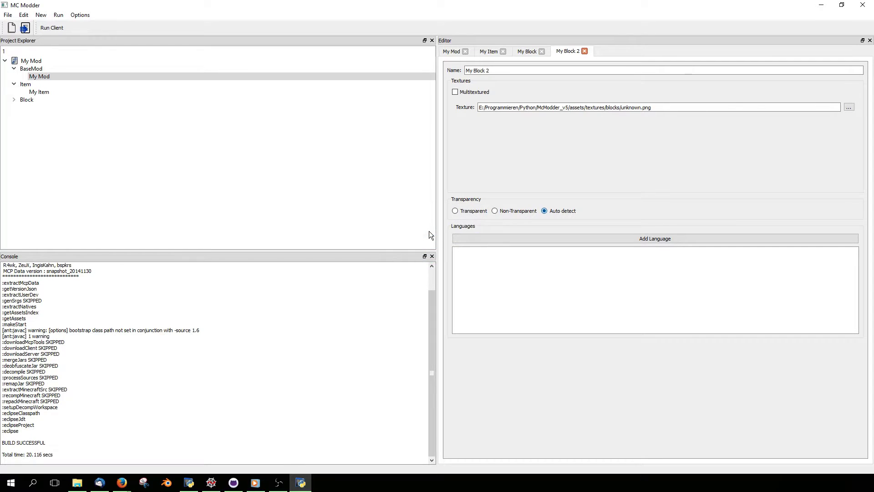
# - Set My Block 2's texture to door_wood_lower.png from E:/Programmieren/Python/McModder_v5/assets/textures/blocks
pyautogui.click(849, 107)
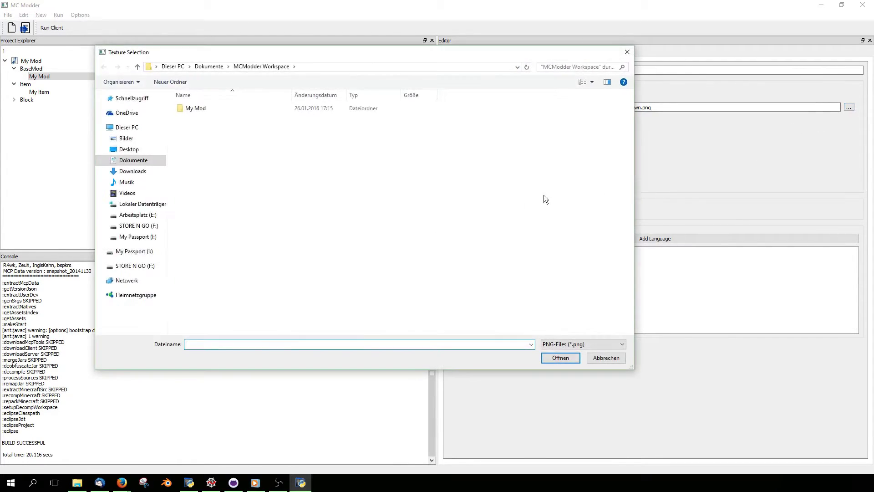
pyautogui.click(137, 214)
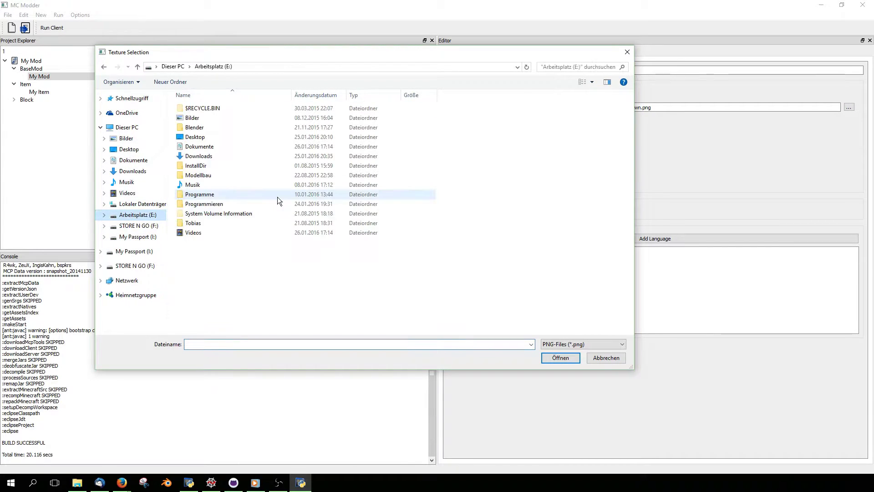
pyautogui.doubleClick(229, 204)
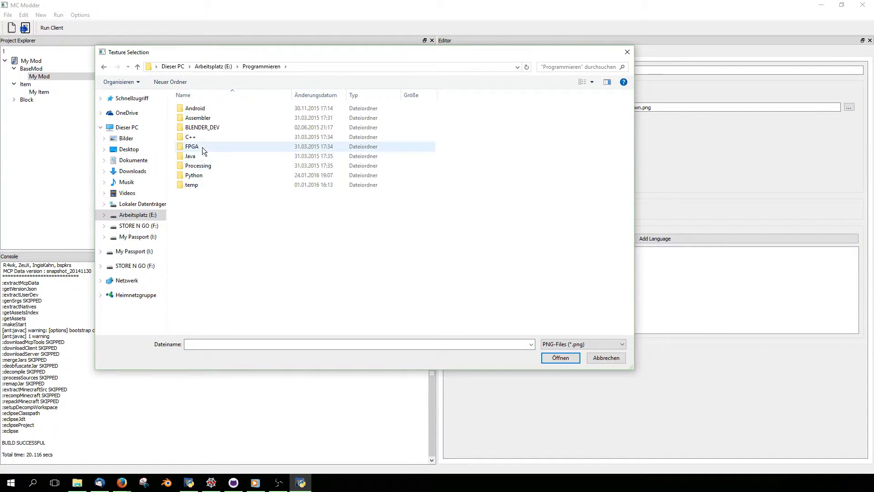
pyautogui.doubleClick(205, 175)
pyautogui.doubleClick(214, 242)
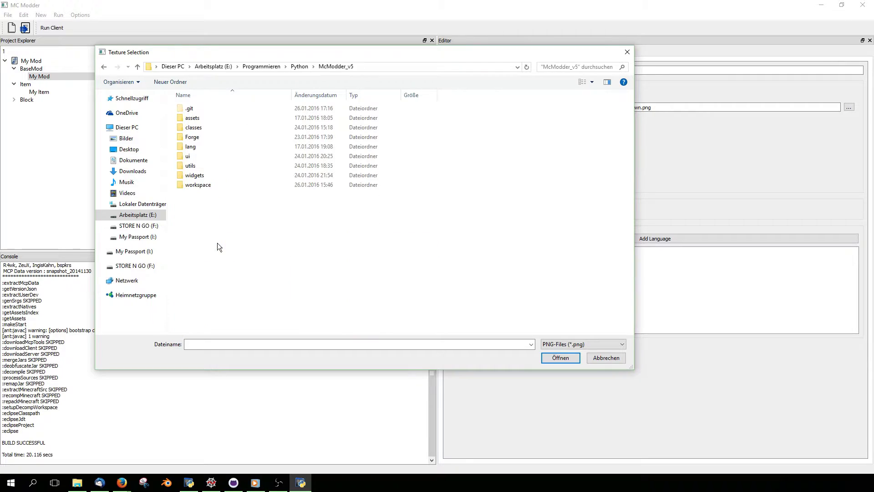
pyautogui.click(212, 120)
pyautogui.doubleClick(204, 120)
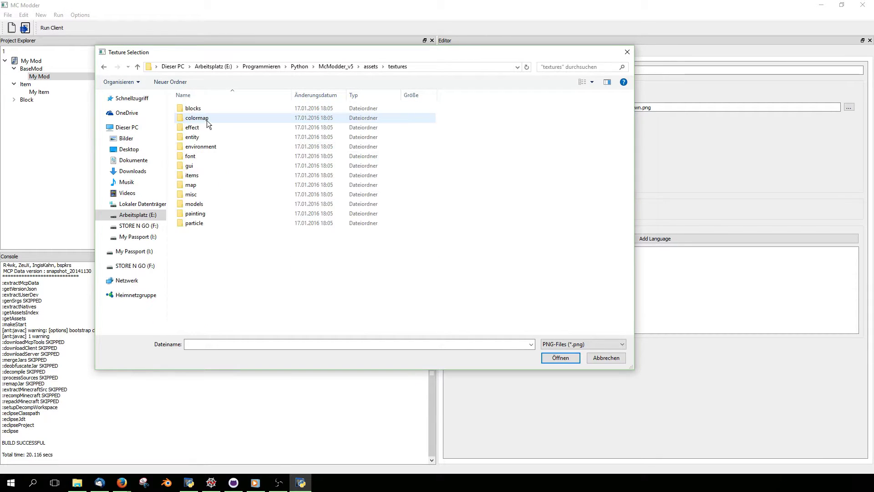
pyautogui.doubleClick(209, 110)
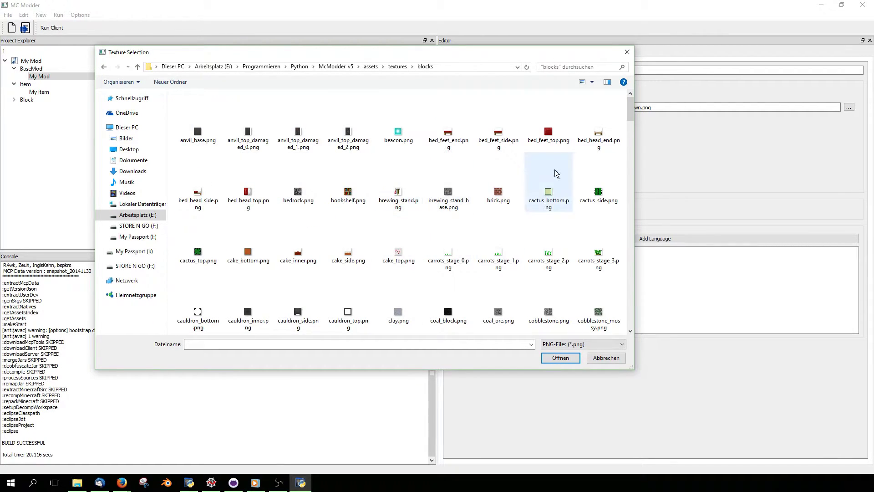
pyautogui.scroll(-5, 484, 269)
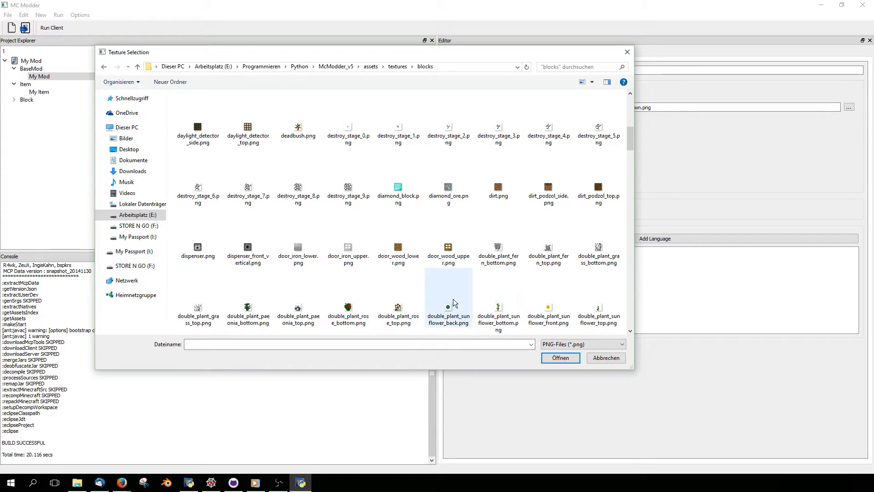
pyautogui.doubleClick(398, 253)
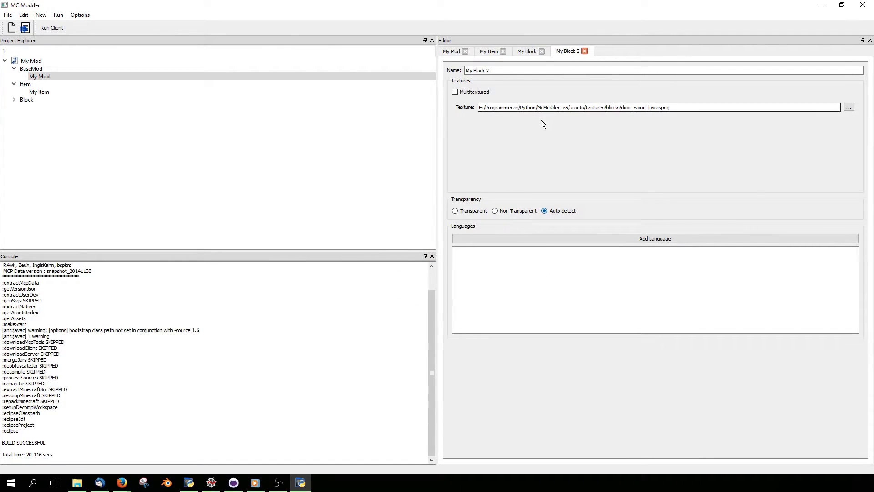
# - Rename the first block, My Block, to My Block 1
pyautogui.click(528, 52)
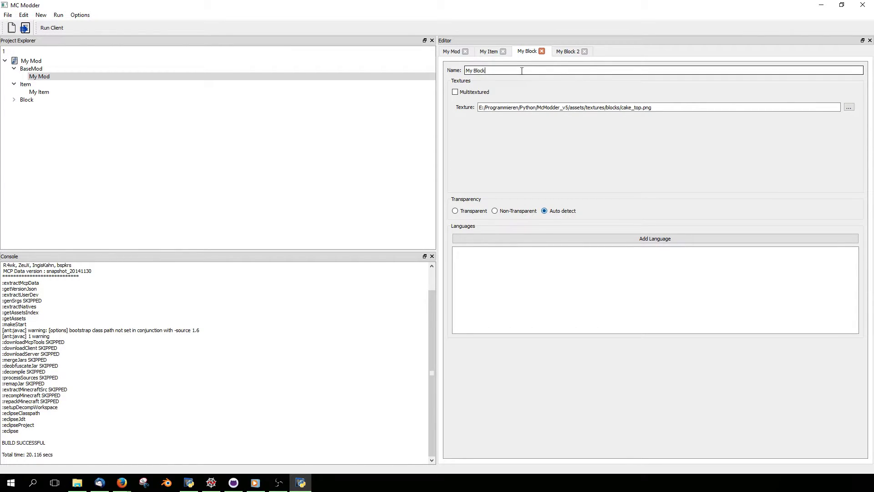
pyautogui.write('1')
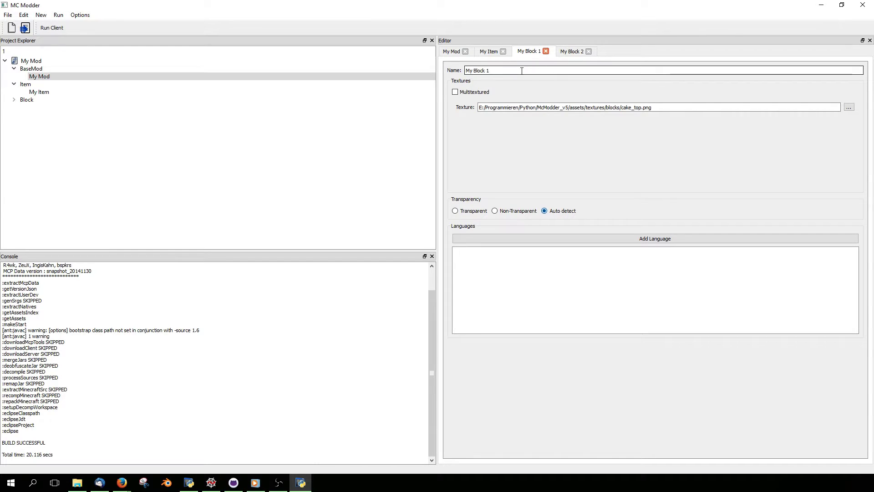
# - Review the settings of My Mod, My Item, My Block 1 and My Block 2 in the editor
pyautogui.click(570, 52)
pyautogui.click(526, 51)
pyautogui.click(493, 52)
pyautogui.click(450, 52)
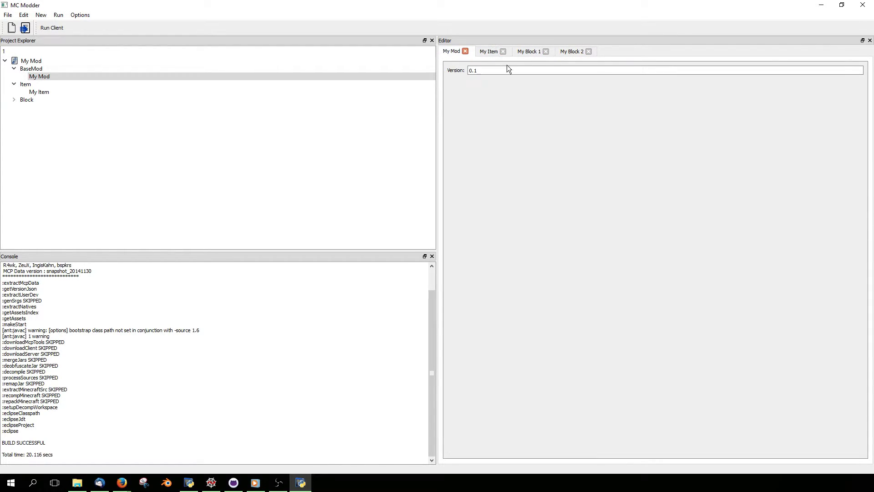
pyautogui.click(489, 52)
pyautogui.click(527, 52)
pyautogui.click(570, 53)
pyautogui.click(524, 52)
pyautogui.click(486, 52)
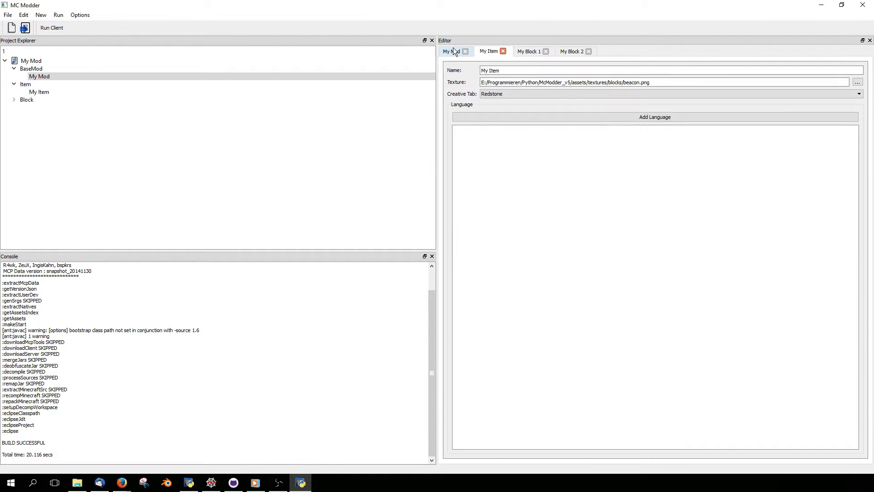
pyautogui.click(454, 51)
pyautogui.click(572, 51)
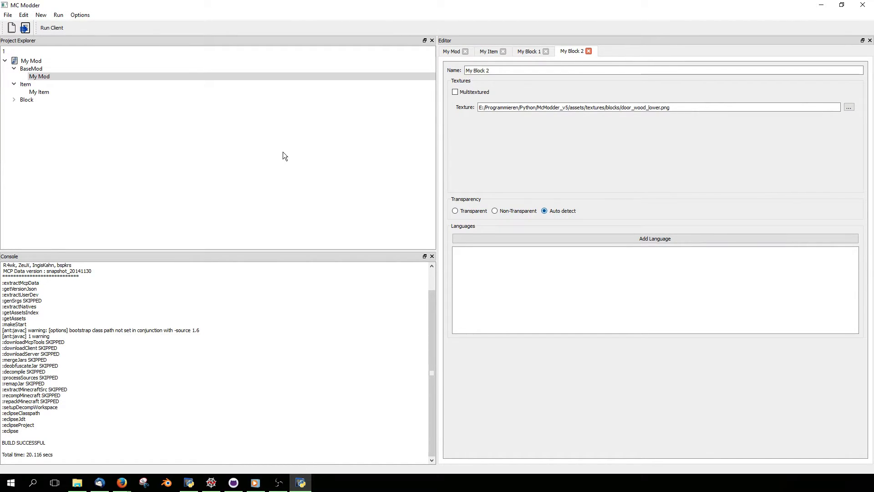
# - Expand the Block group in the project tree and export the mod project
pyautogui.click(14, 100)
pyautogui.click(9, 15)
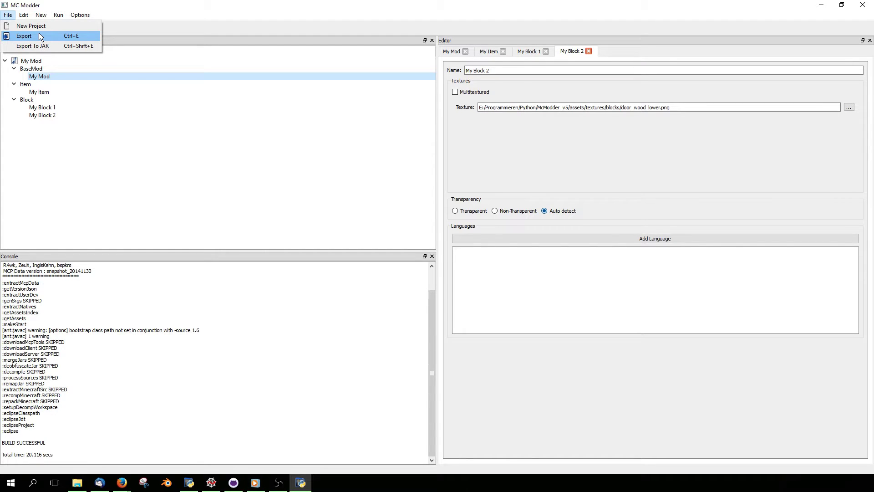
pyautogui.click(40, 36)
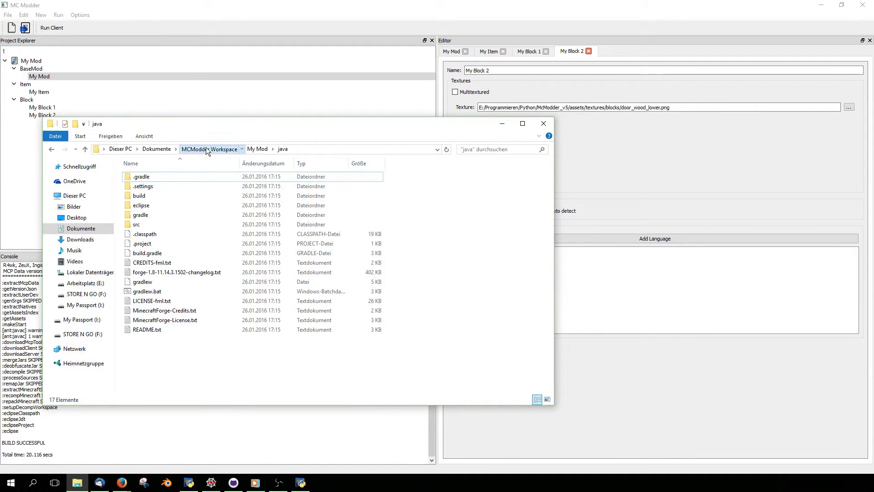
# - In File Explorer, inspect the java folder of My Mod inside MCModder Workspace, then minimize the window
pyautogui.click(206, 146)
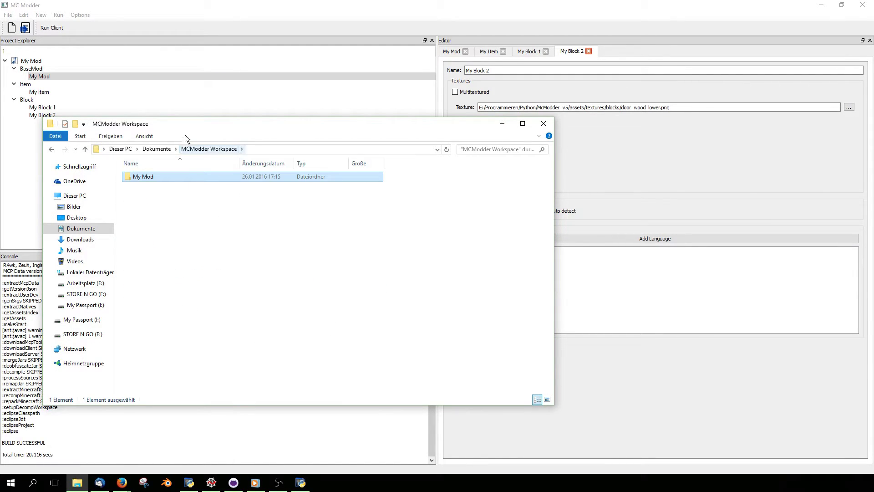
pyautogui.doubleClick(187, 176)
pyautogui.doubleClick(204, 177)
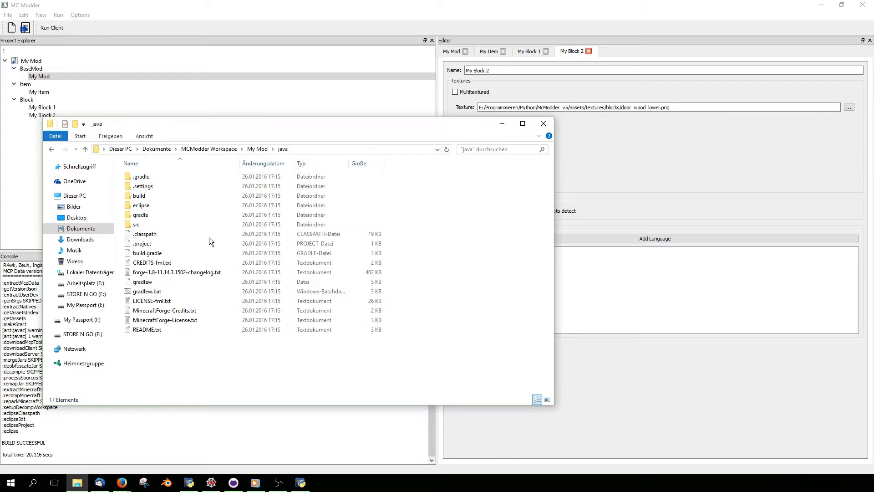
pyautogui.click(502, 124)
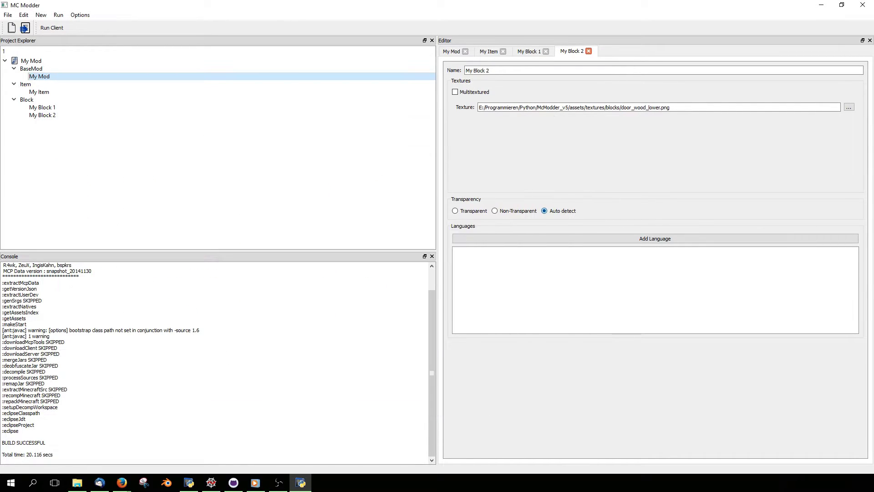
pyautogui.click(8, 15)
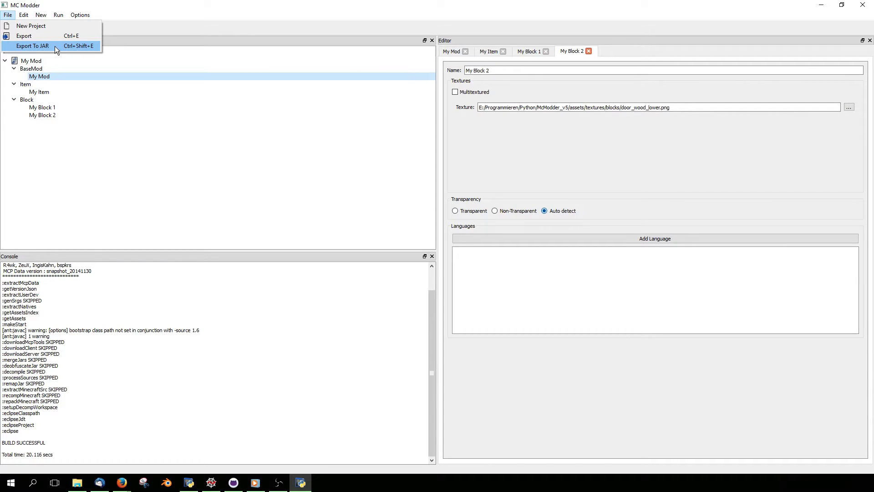
pyautogui.click(160, 80)
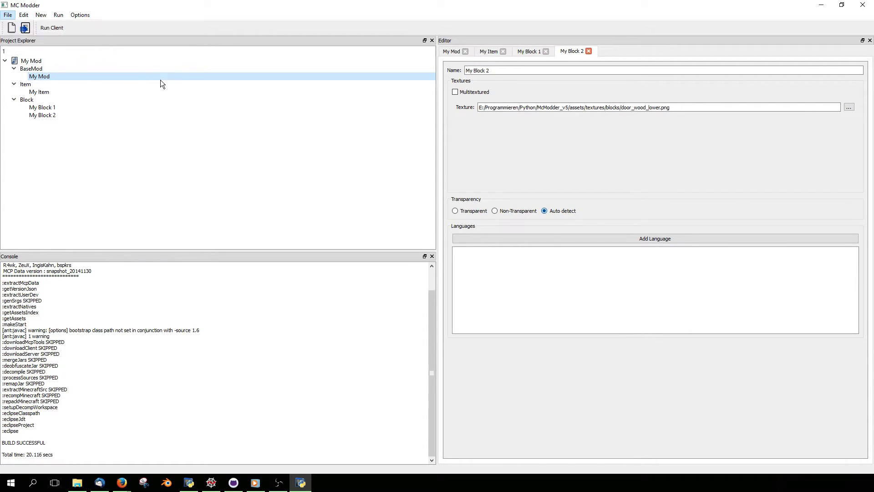
# - Run the Minecraft client with the mod and create a new singleplayer world in Creative game mode
pyautogui.click(58, 15)
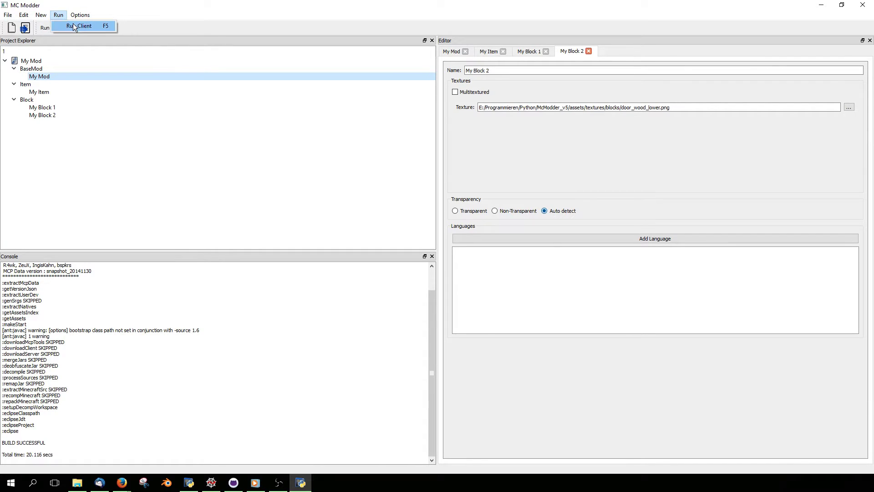
pyautogui.click(79, 26)
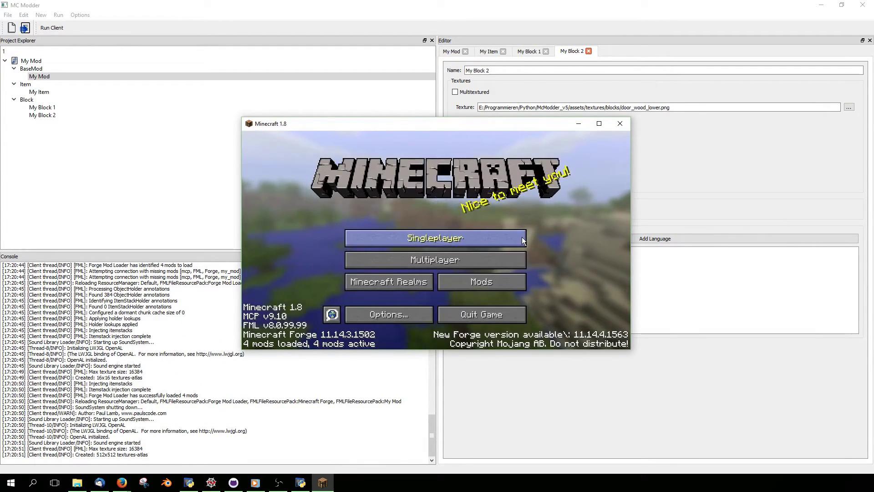
pyautogui.click(519, 242)
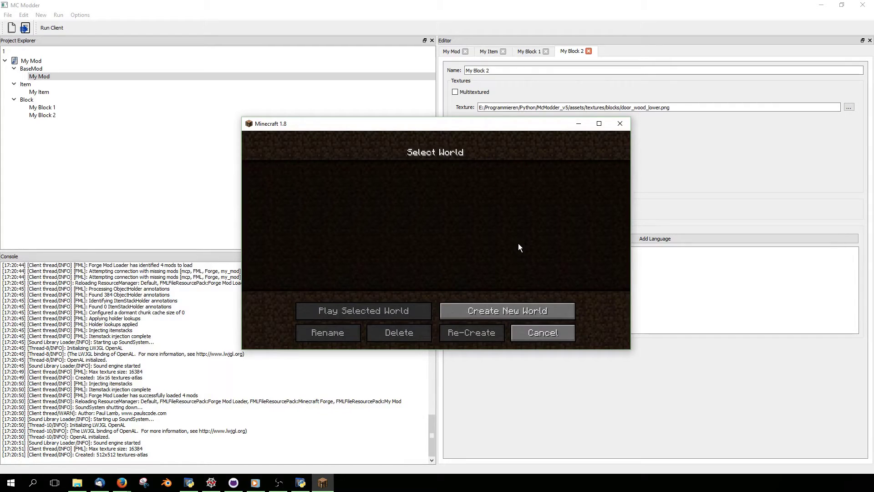
pyautogui.click(513, 306)
pyautogui.click(450, 247)
pyautogui.click(450, 247)
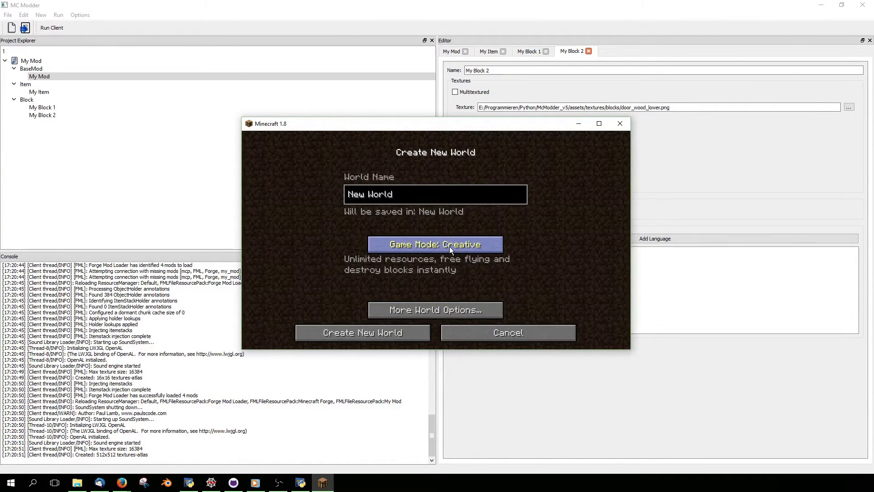
pyautogui.click(380, 336)
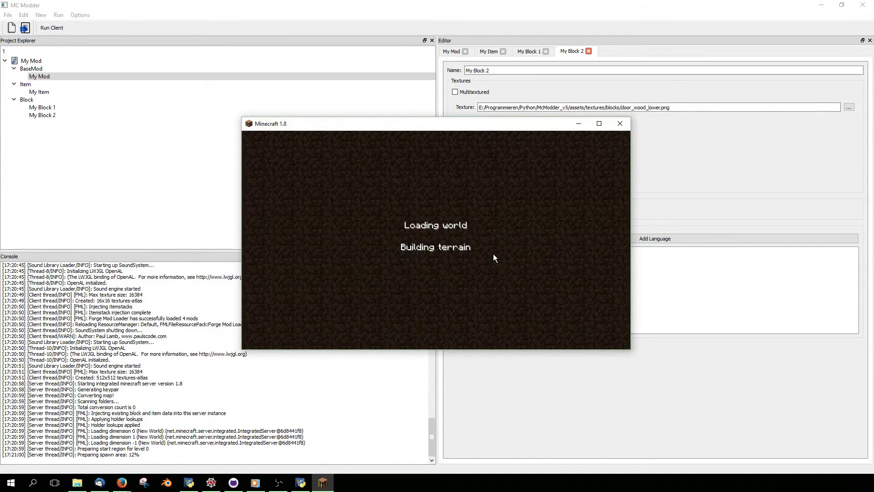
# - Maximize the Minecraft window and put the custom item from the Redstone inventory category into the first hotbar slot
pyautogui.click(603, 126)
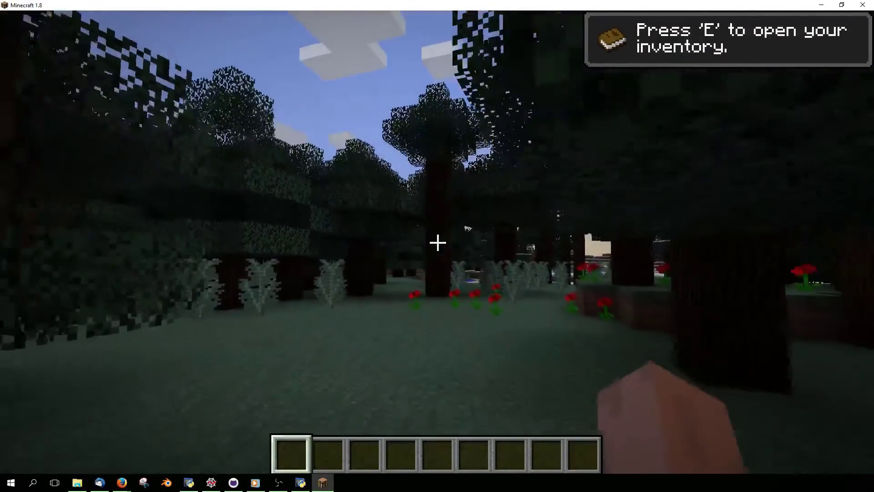
pyautogui.press('e')
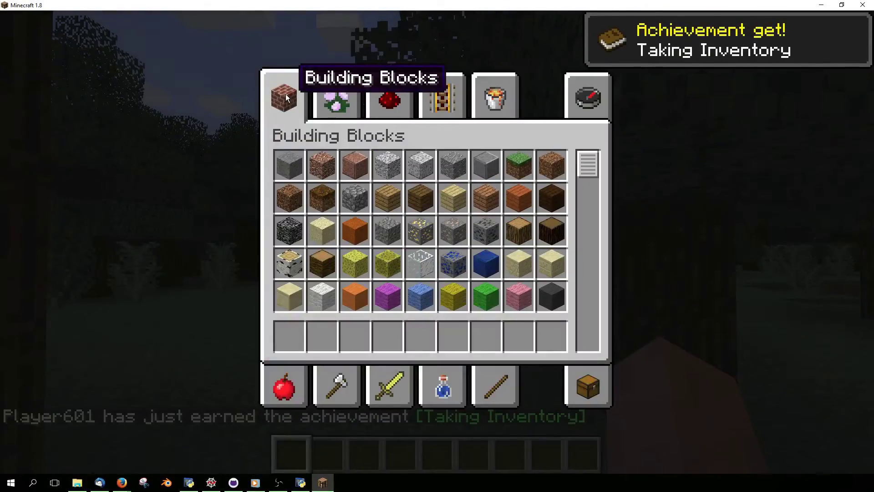
pyautogui.click(384, 104)
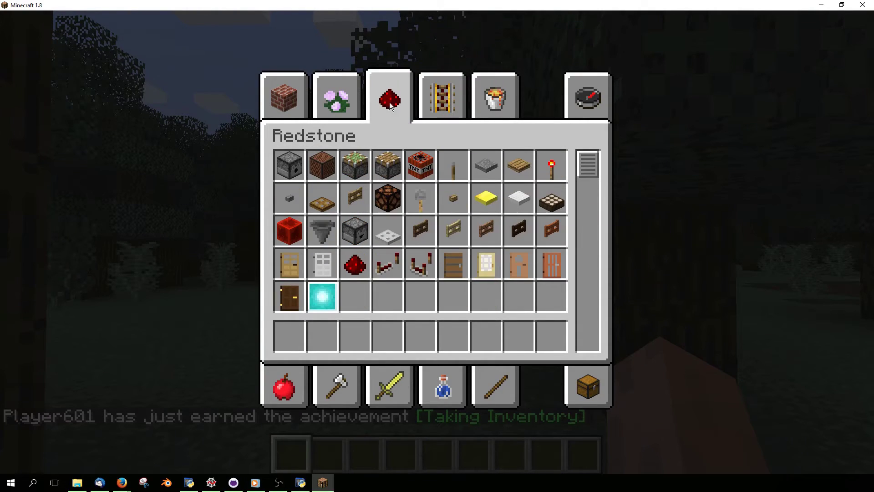
pyautogui.click(321, 294)
pyautogui.click(295, 337)
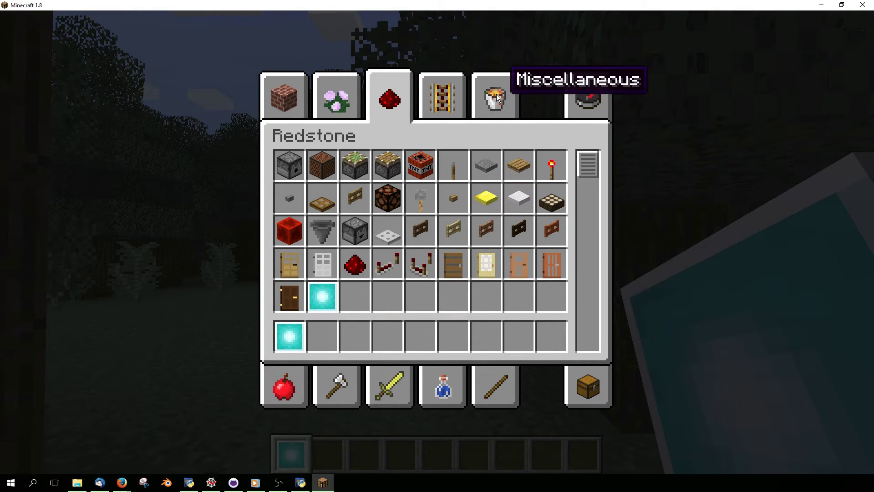
# - Add My Block 1 and My Block 2 from the Building Blocks category to the second and third hotbar slots, then return to the game
pyautogui.click(281, 109)
pyautogui.scroll(-10, 500, 267)
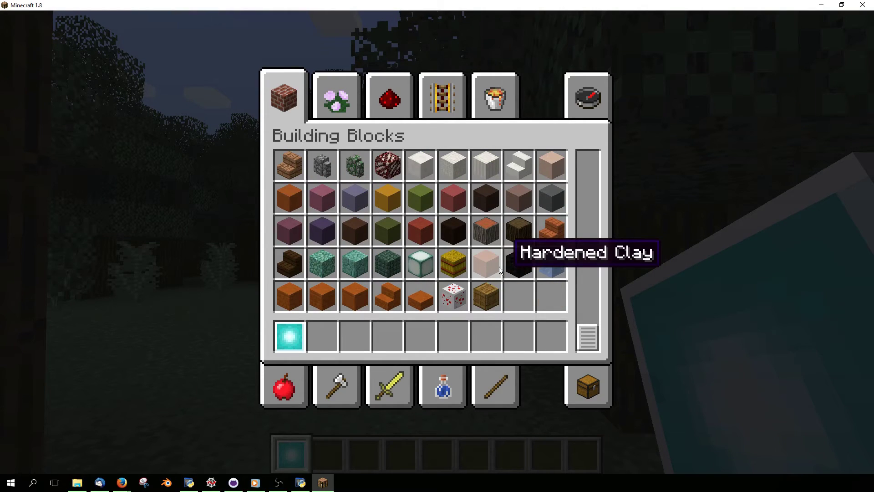
pyautogui.click(460, 297)
pyautogui.click(324, 335)
pyautogui.click(474, 301)
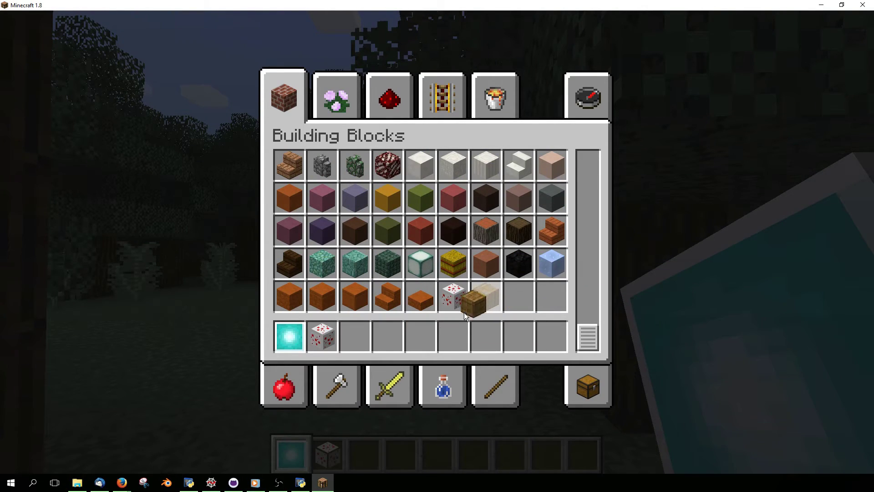
pyautogui.click(352, 336)
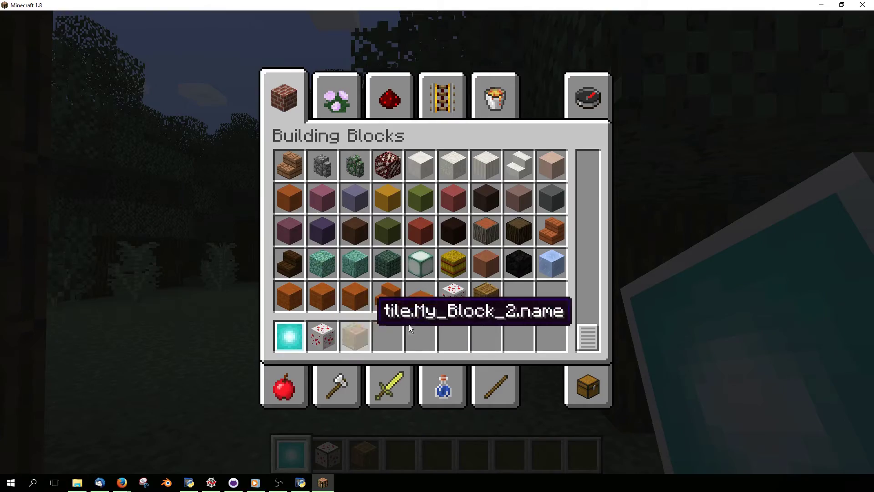
pyautogui.press('e')
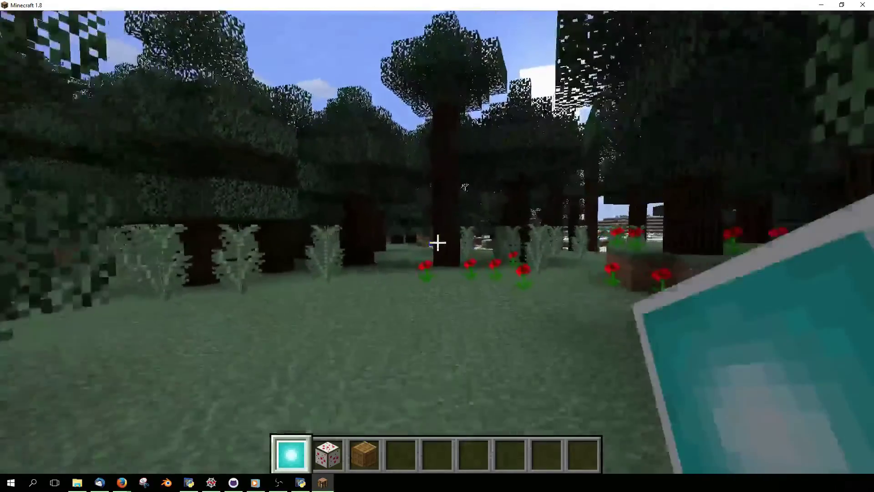
# - Place several My Block 1 and My Block 2 blocks in an alternating two-level stack on the grass and inspect their textures
pyautogui.press('2')
pyautogui.rightClick(438, 242)
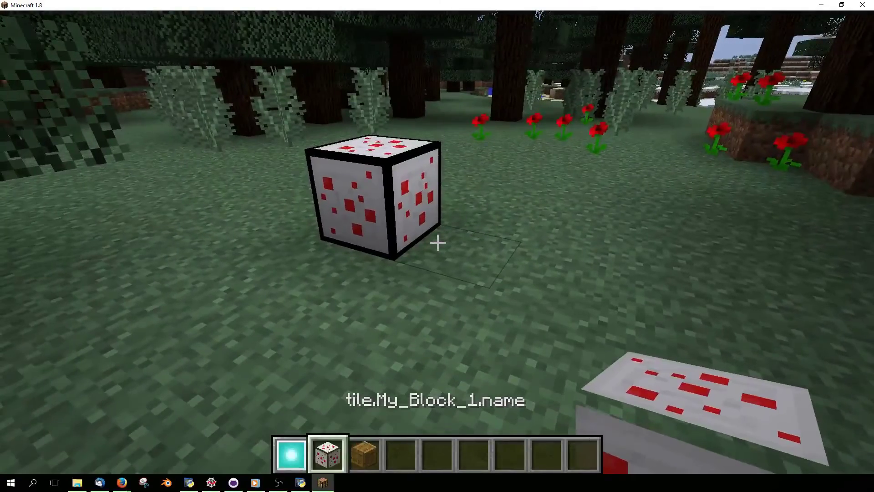
pyautogui.press('3')
pyautogui.rightClick(438, 242)
pyautogui.rightClick(438, 242)
pyautogui.press('2')
pyautogui.rightClick(438, 242)
pyautogui.press('3')
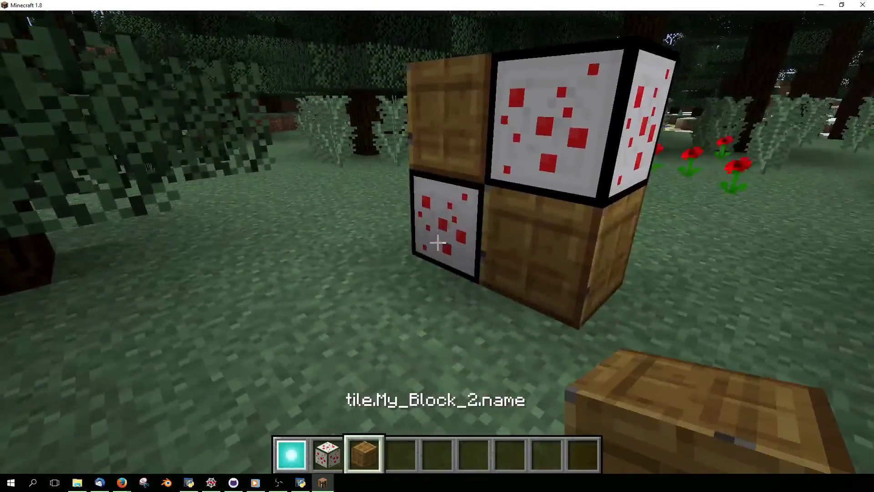
pyautogui.rightClick(438, 243)
pyautogui.press('2')
pyautogui.rightClick(438, 243)
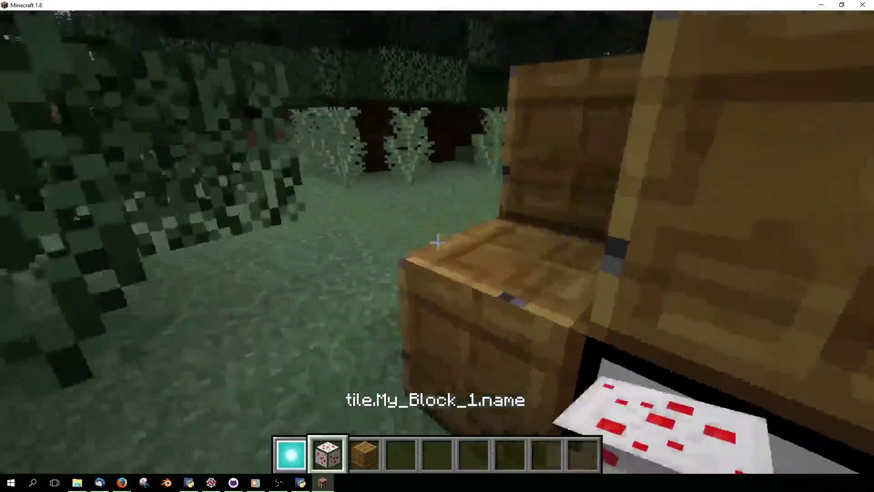
pyautogui.press('w')
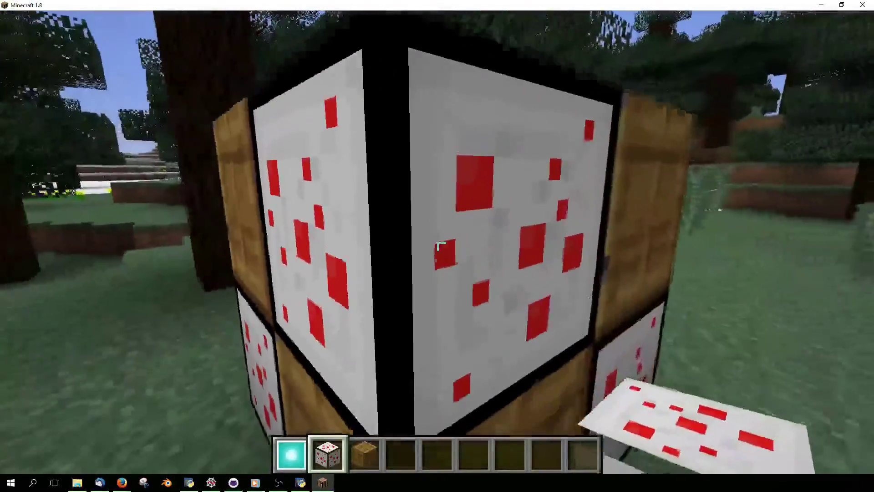
# - Break all the placed My Block 1 and My Block 2 blocks in the world
pyautogui.click(438, 246)
pyautogui.click(438, 246)
pyautogui.click(438, 246)
pyautogui.click(438, 247)
pyautogui.click(438, 243)
pyautogui.click(438, 242)
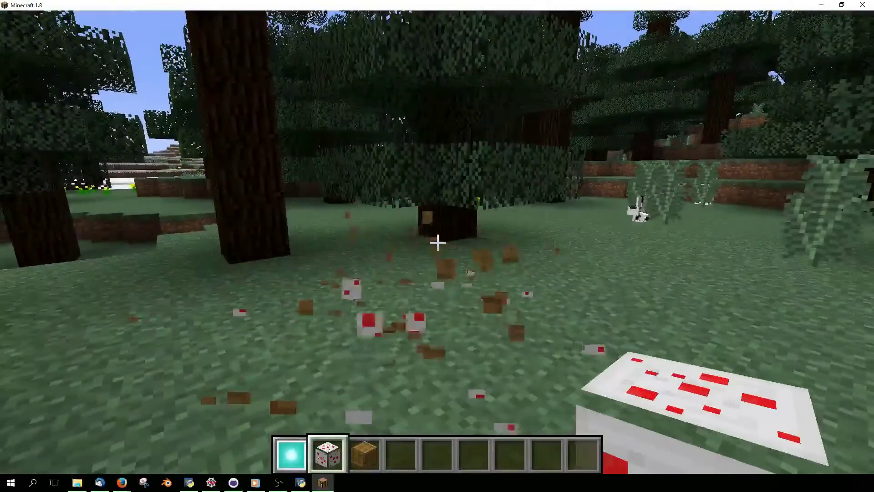
# - Pause the game, close the Minecraft client and return to the console in MC Modder
pyautogui.press('Escape')
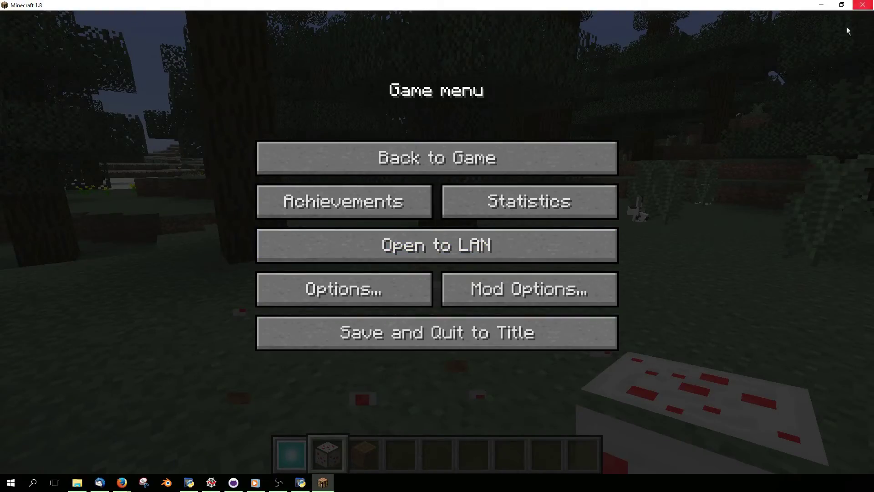
pyautogui.hotkey('alt', 'F4')
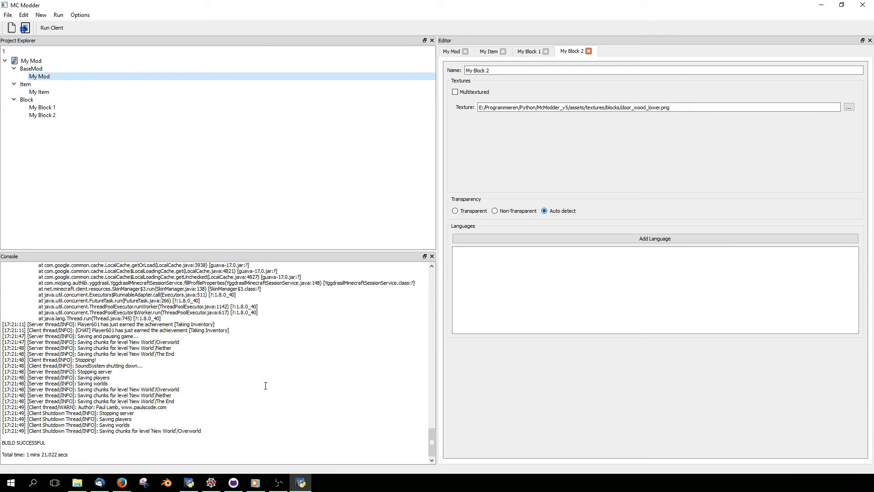
pyautogui.click(270, 375)
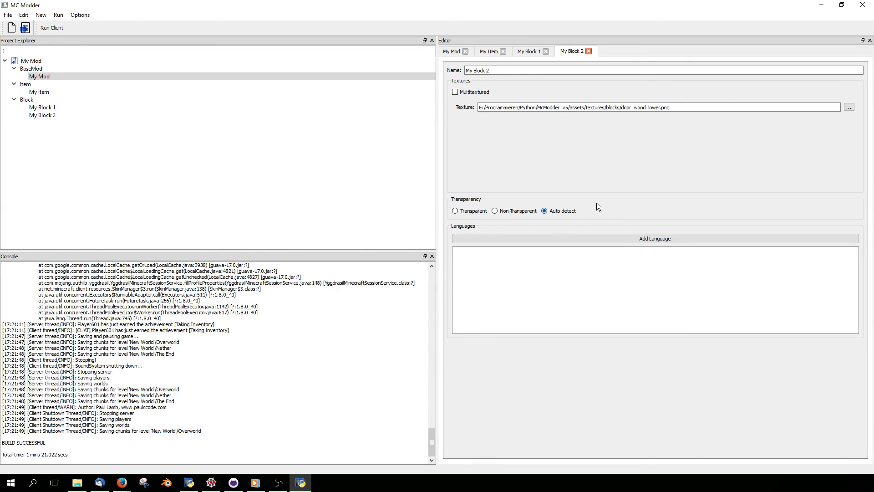
# - Close the My Block 2, My Block 1 and My Item pages in the editor, keeping My Mod open
pyautogui.click(589, 51)
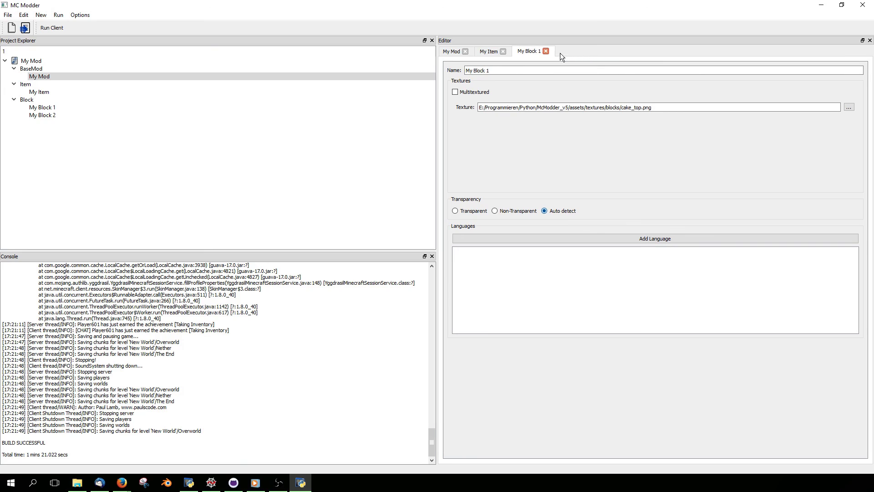
pyautogui.click(546, 51)
pyautogui.click(504, 51)
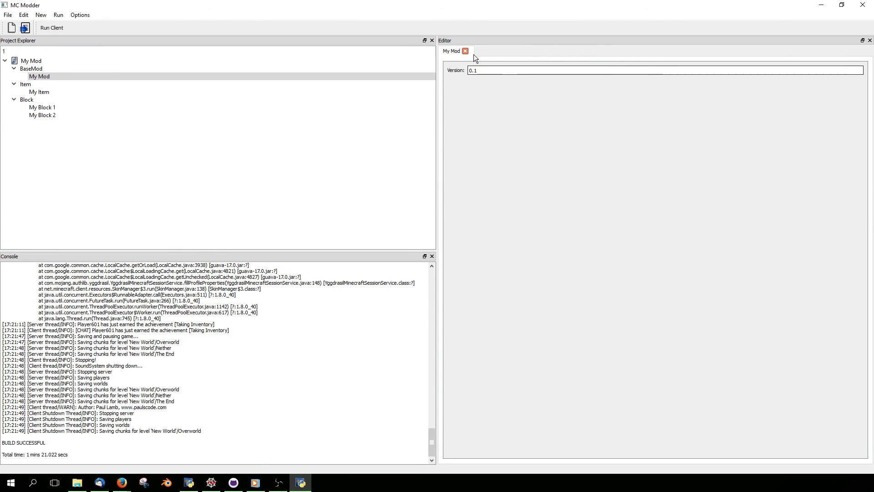